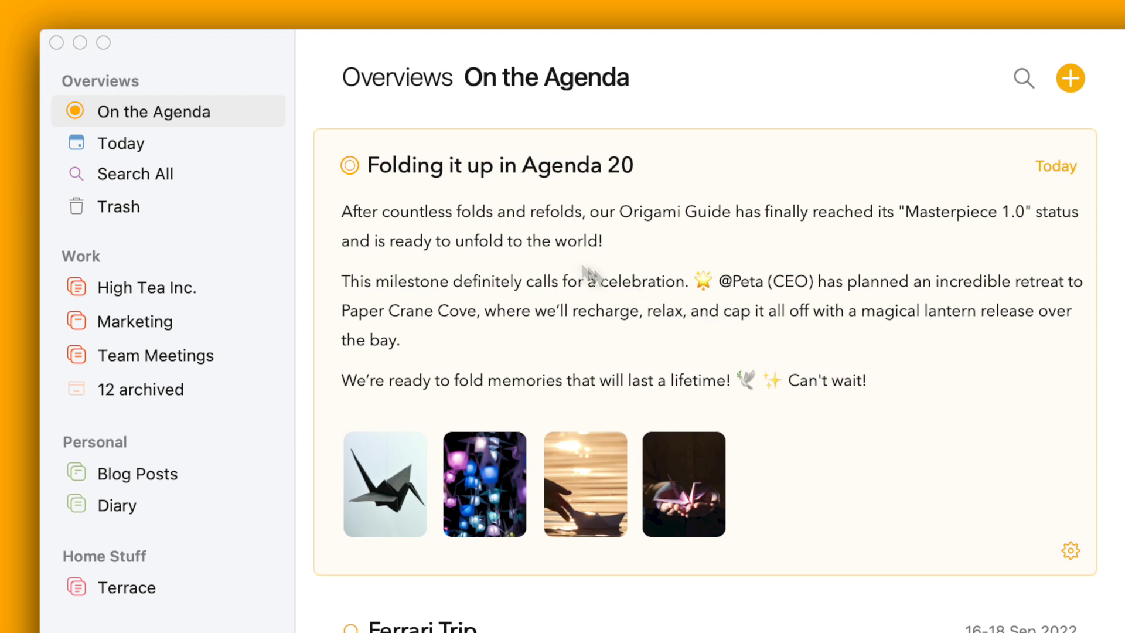
Mark the note 'Folding it up in Agenda 20' as On the Agenda
click(351, 165)
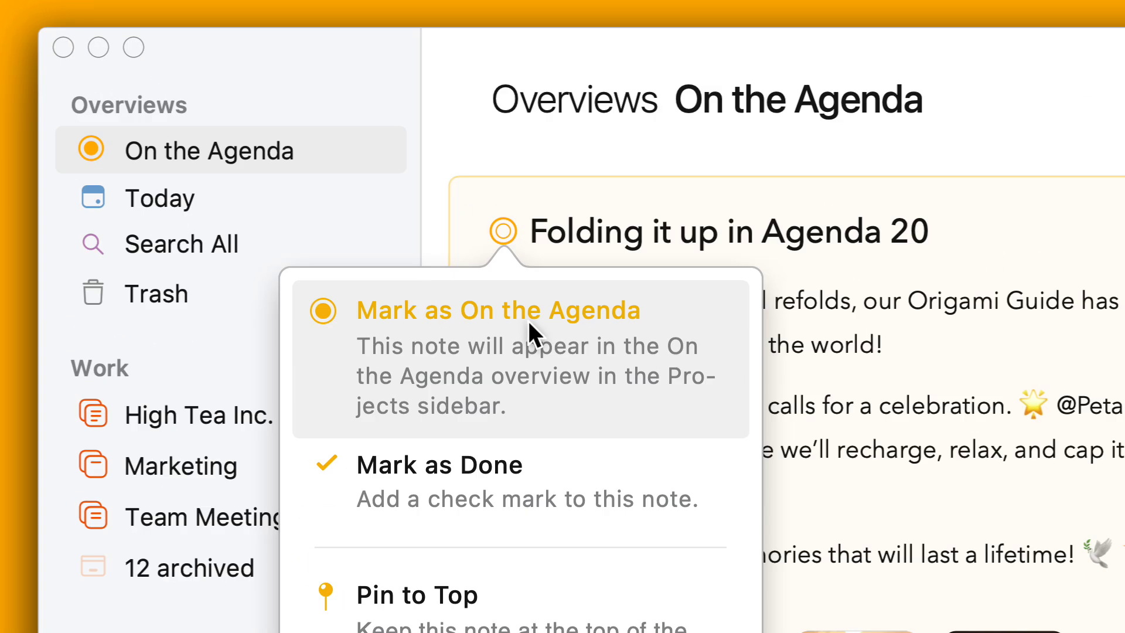
click(529, 323)
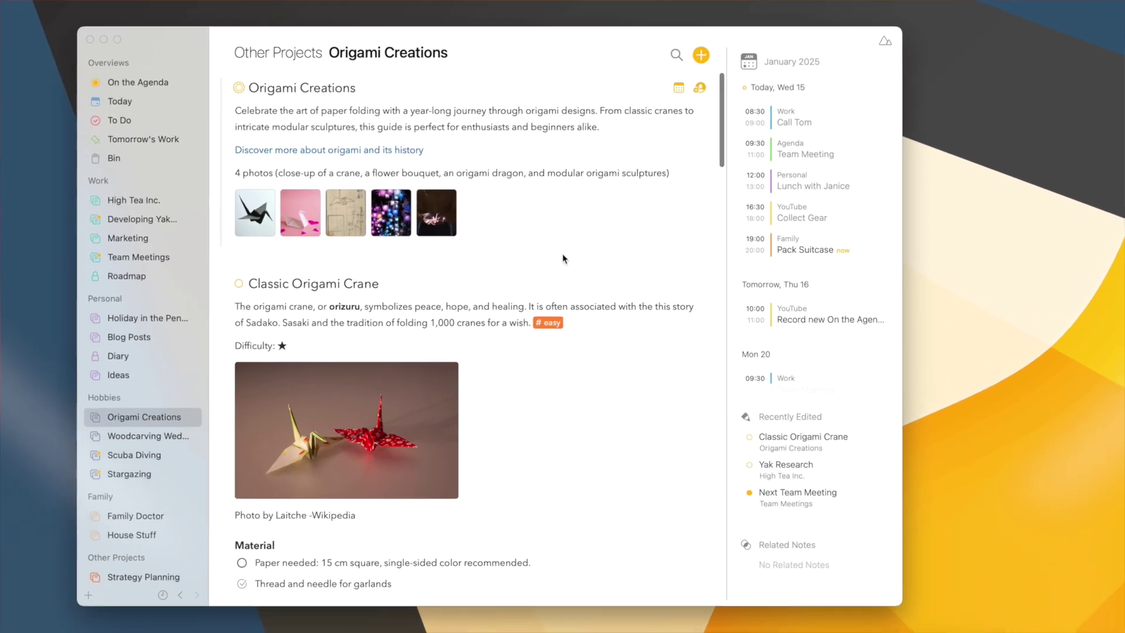
Scroll through the crane, lotus, star, dragon, wreath and checklist notes, returning to Classic Origami Crane
scroll(563, 253, down, 3)
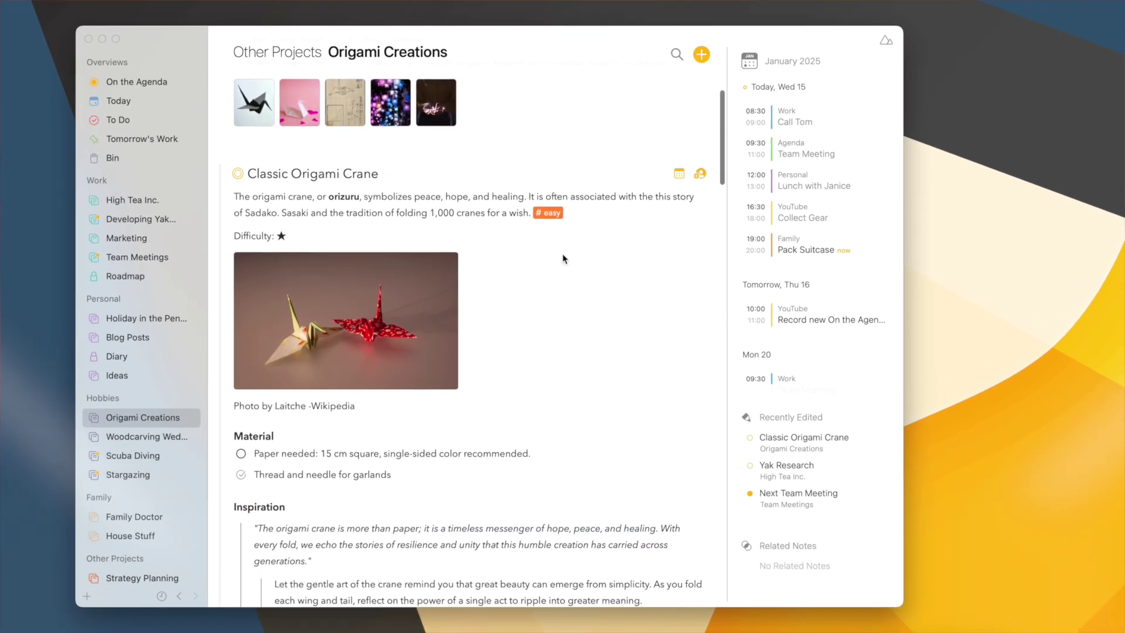
scroll(563, 258, down, 10)
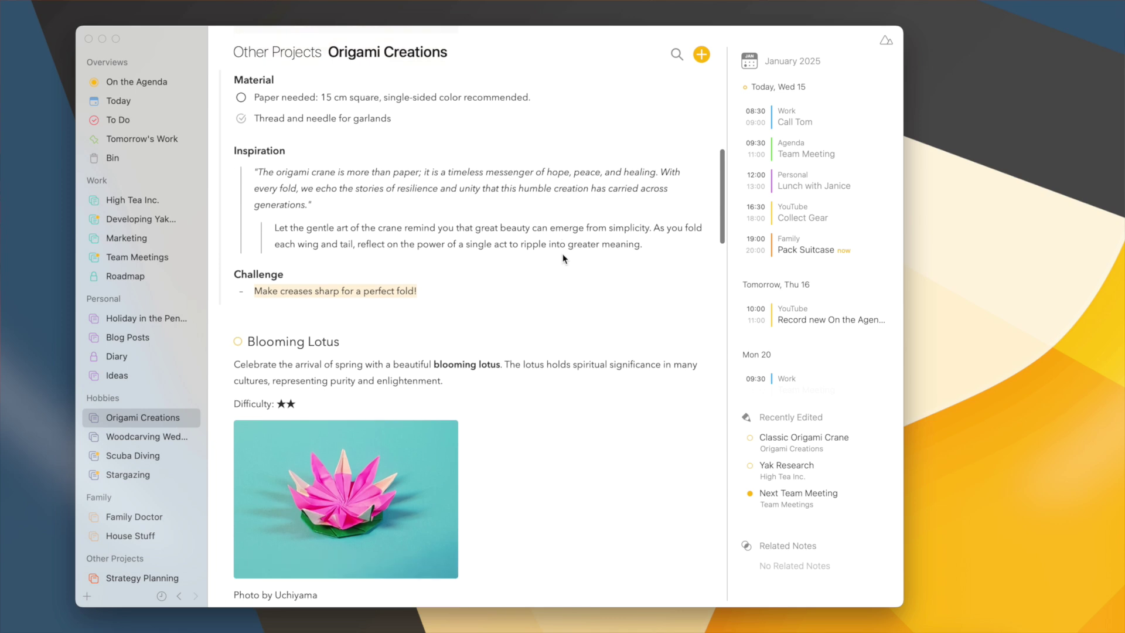
scroll(563, 258, down, 9)
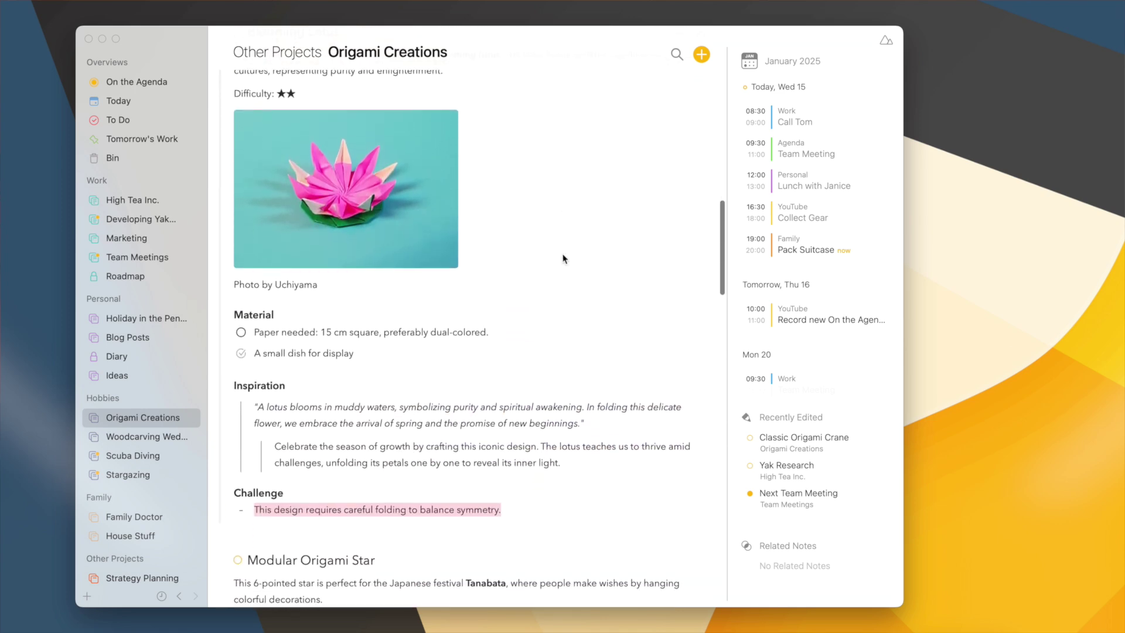
scroll(564, 259, down, 14)
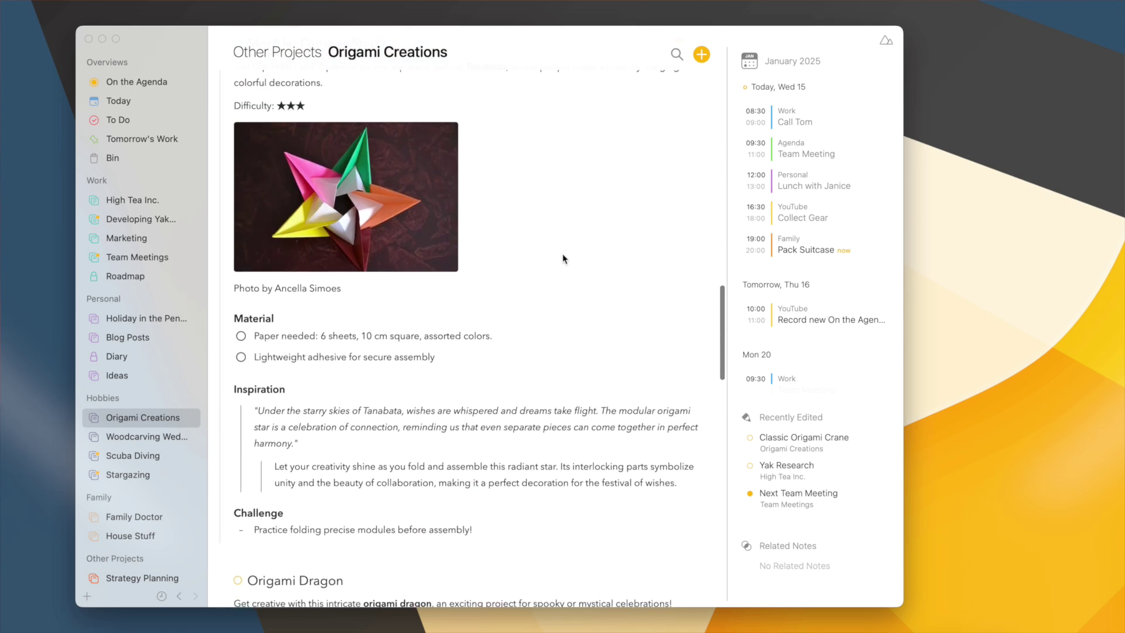
scroll(564, 259, down, 12)
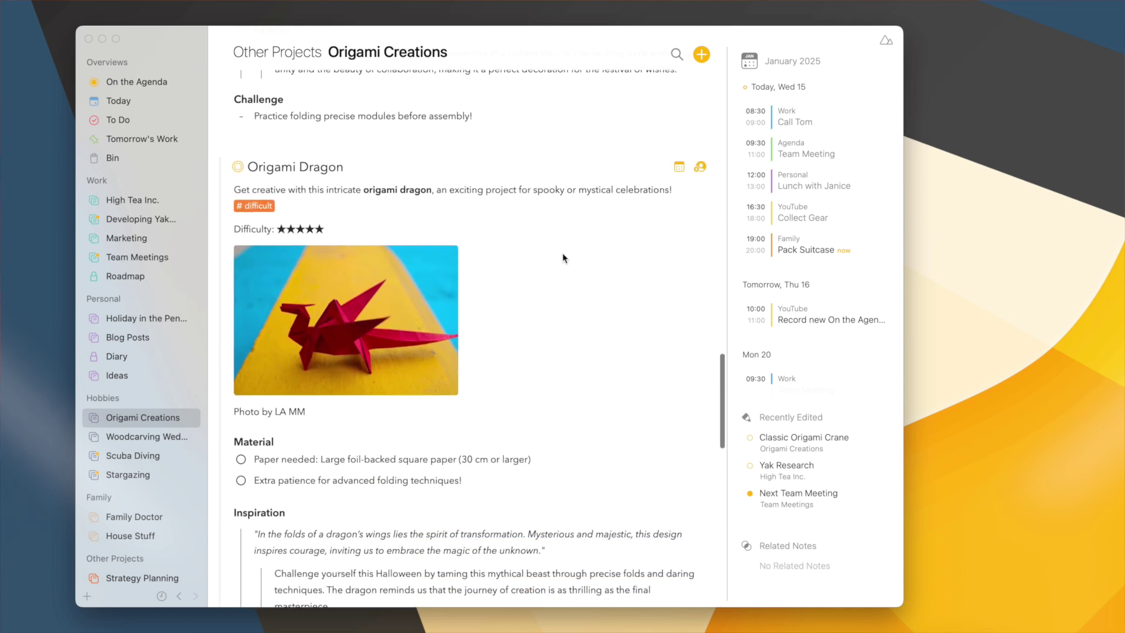
scroll(563, 259, down, 14)
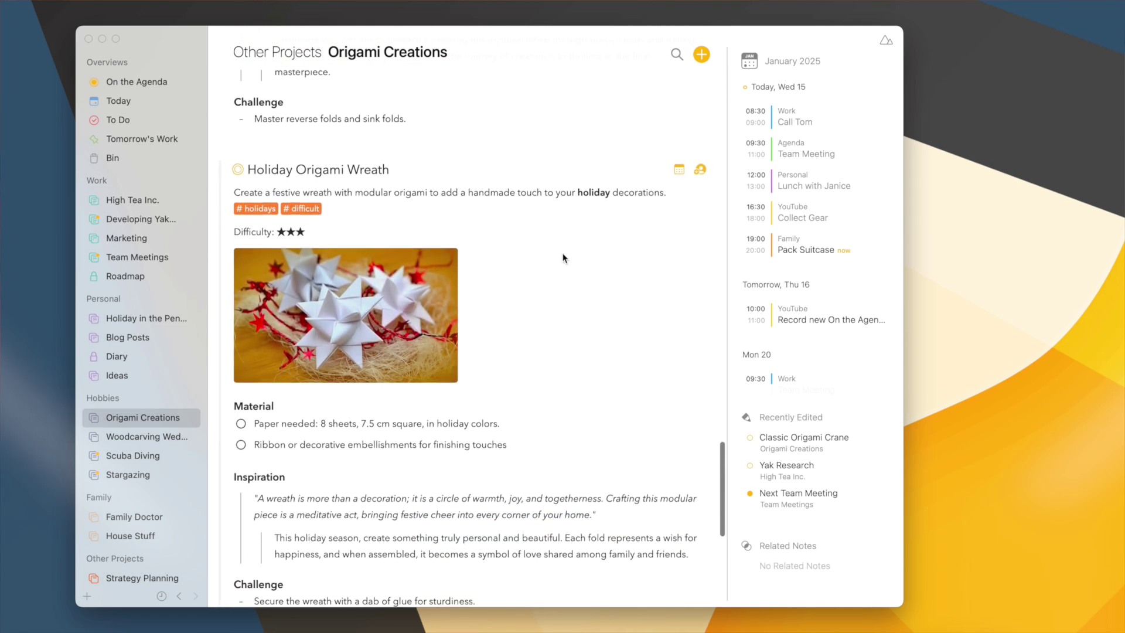
scroll(563, 259, down, 12)
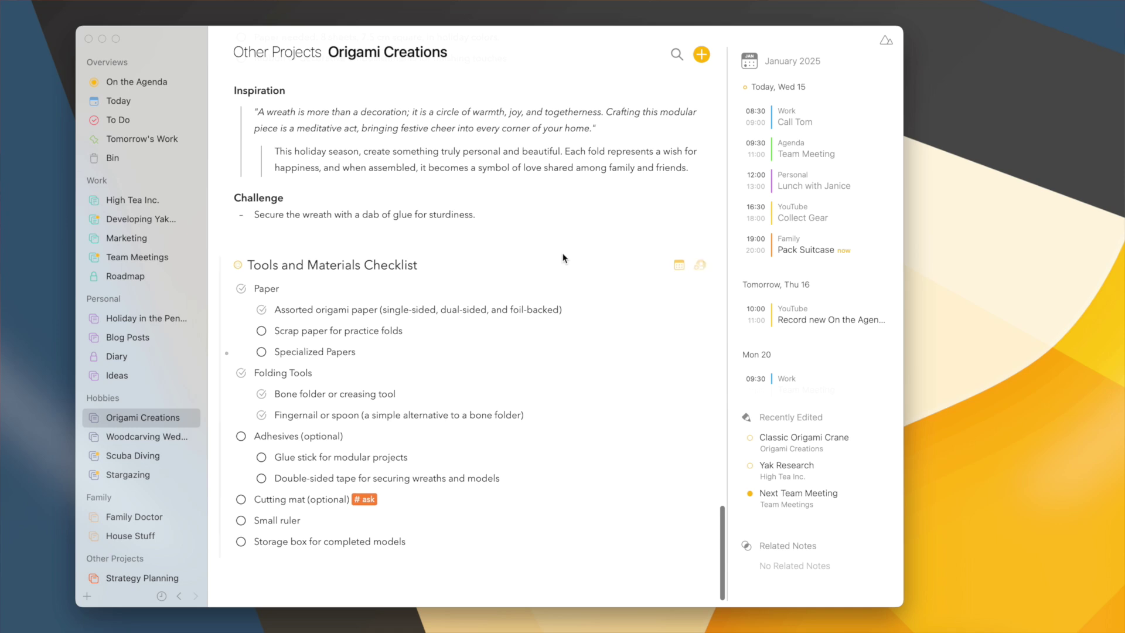
scroll(564, 259, up, 20)
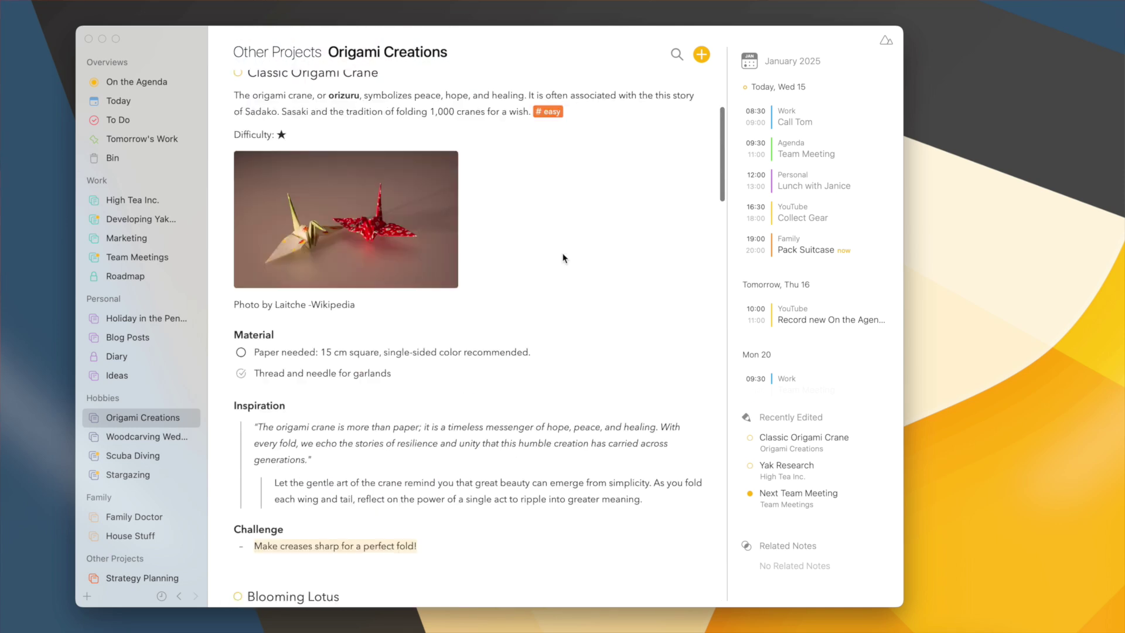
scroll(563, 259, up, 6)
scroll(564, 258, down, 8)
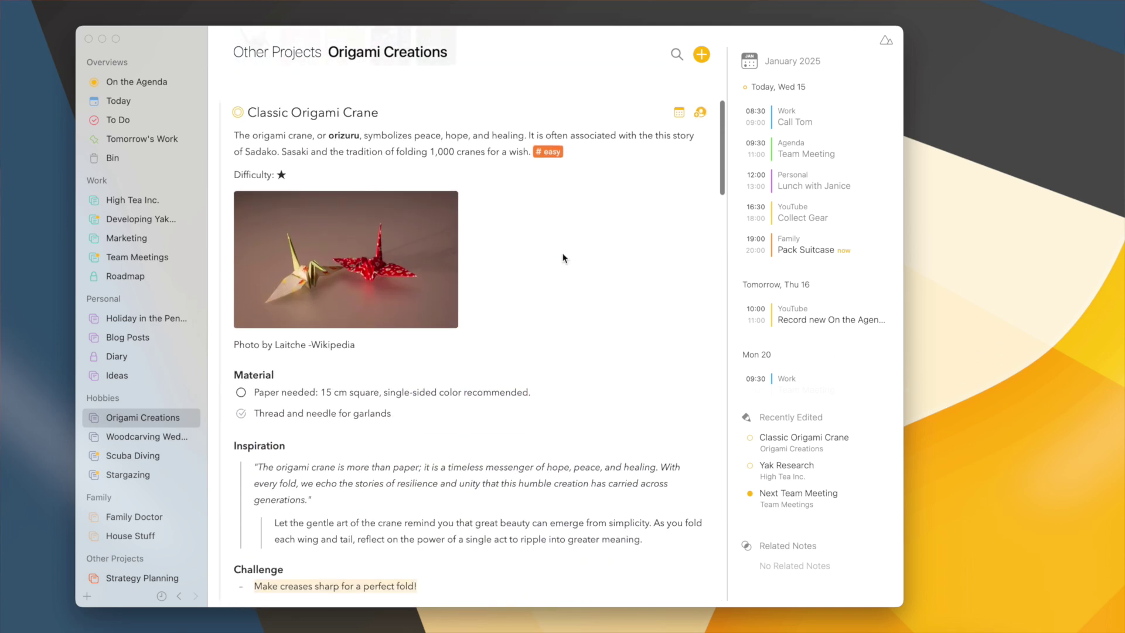
scroll(563, 259, down, 1)
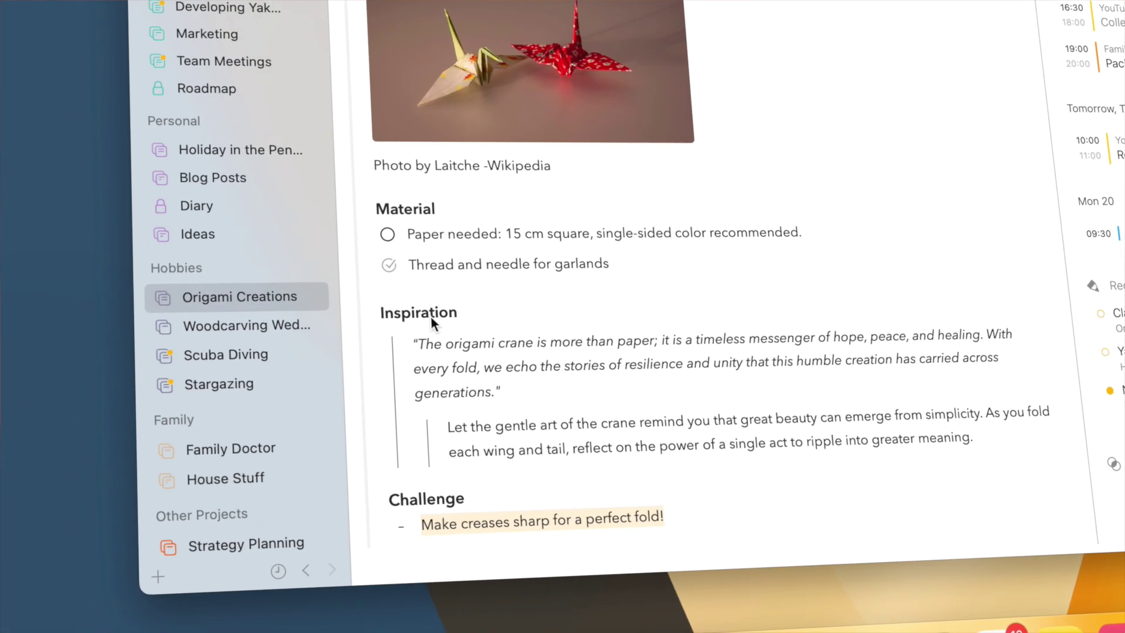
click(431, 316)
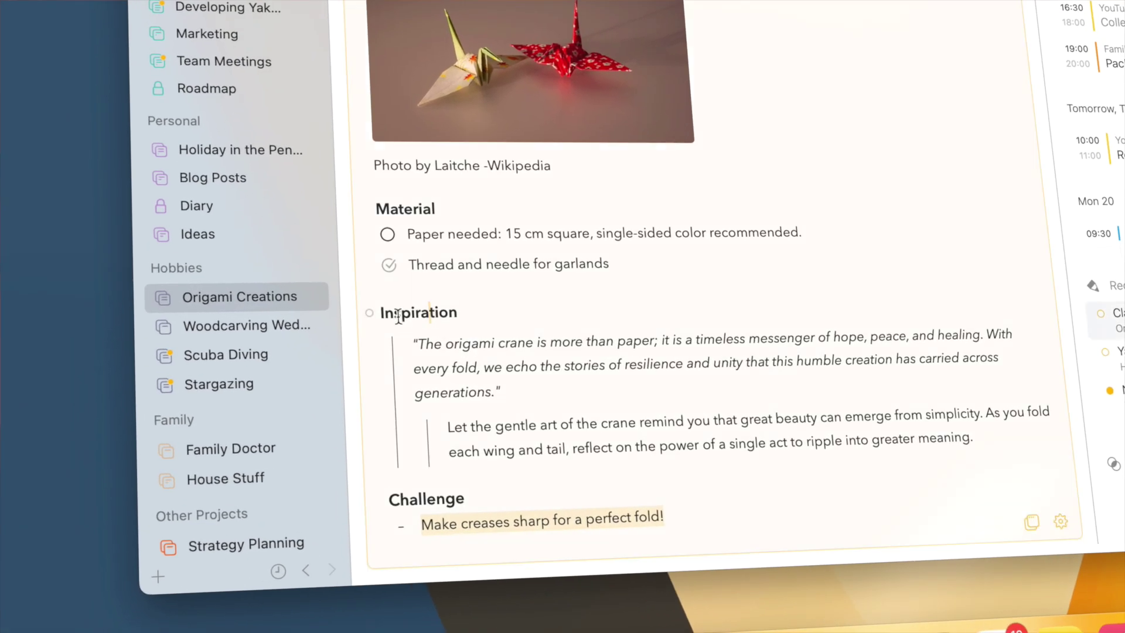
click(370, 315)
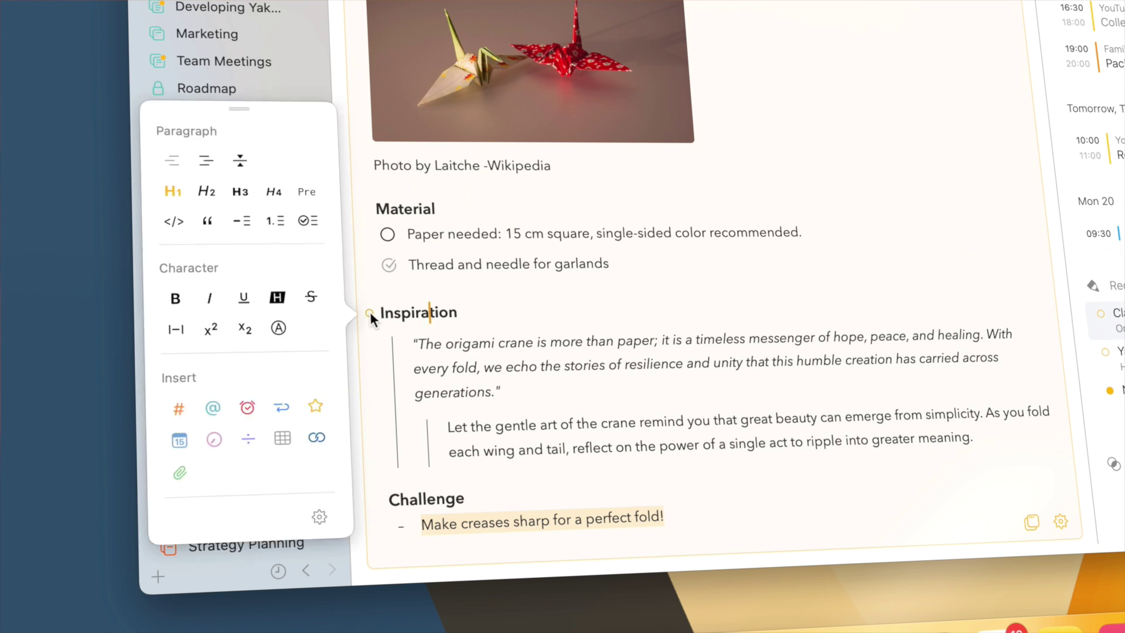
click(240, 162)
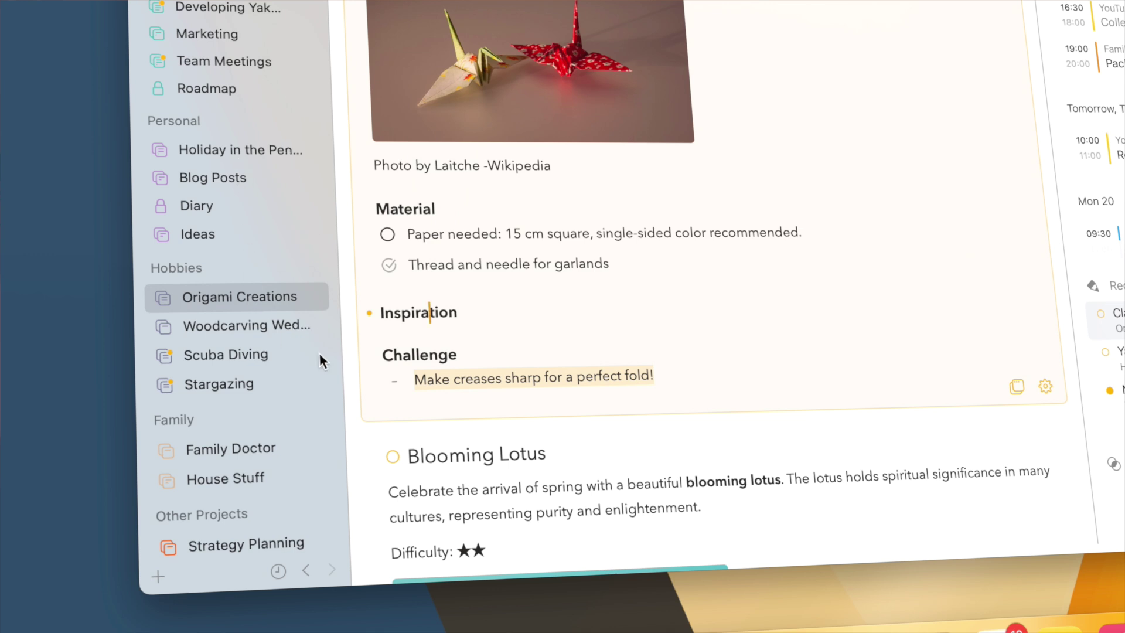
click(370, 313)
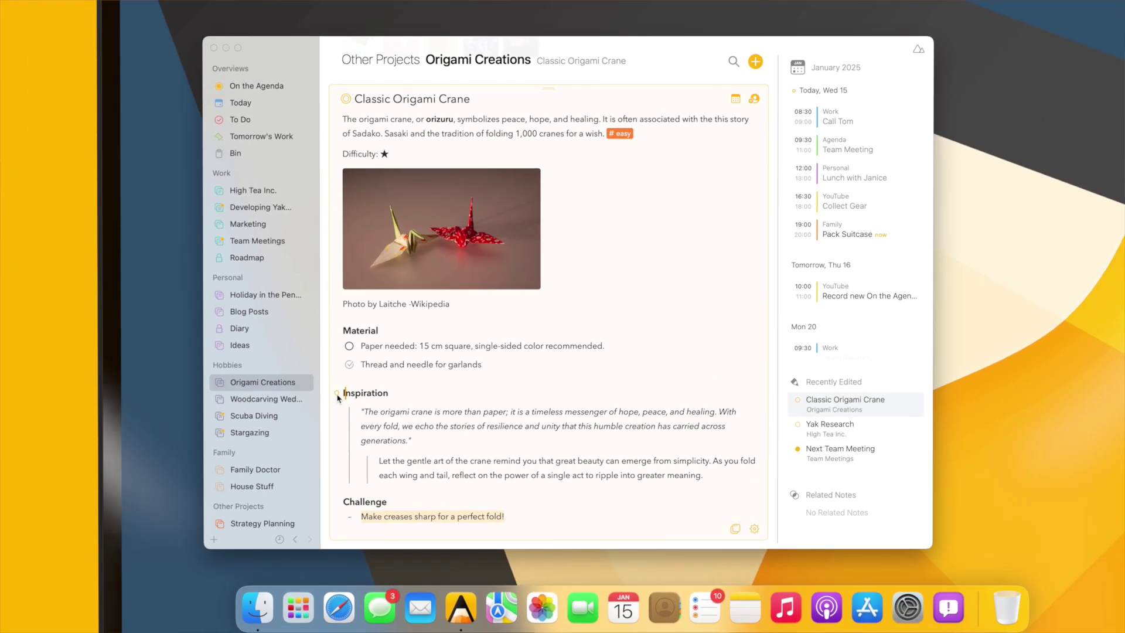
scroll(338, 399, up, 5)
scroll(442, 311, down, 15)
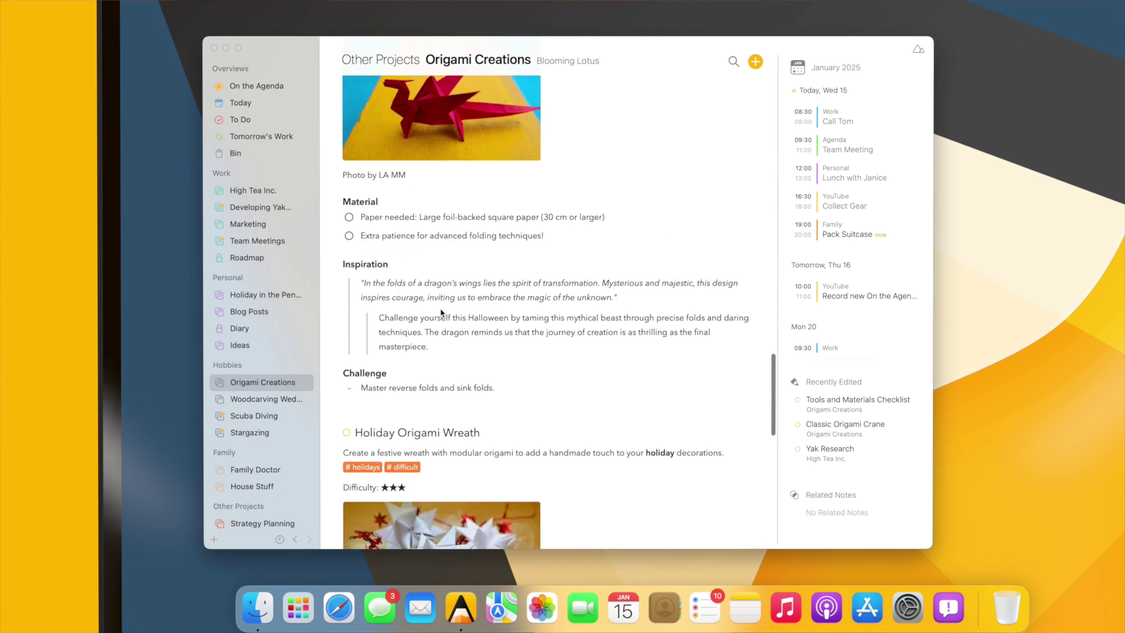
scroll(442, 313, down, 15)
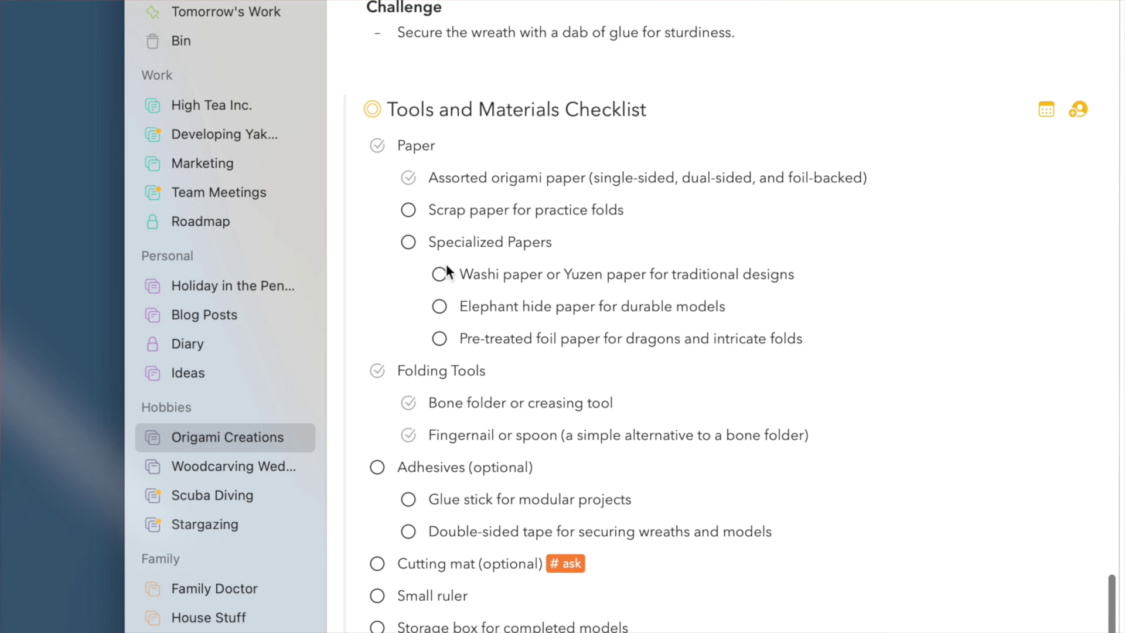
click(436, 245)
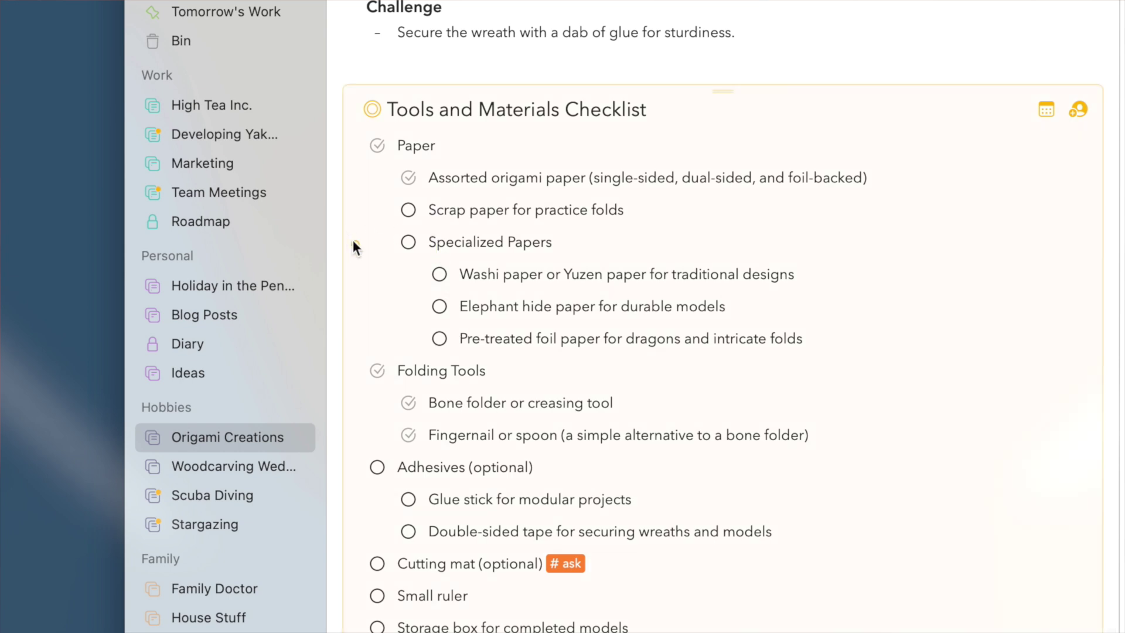
click(354, 241)
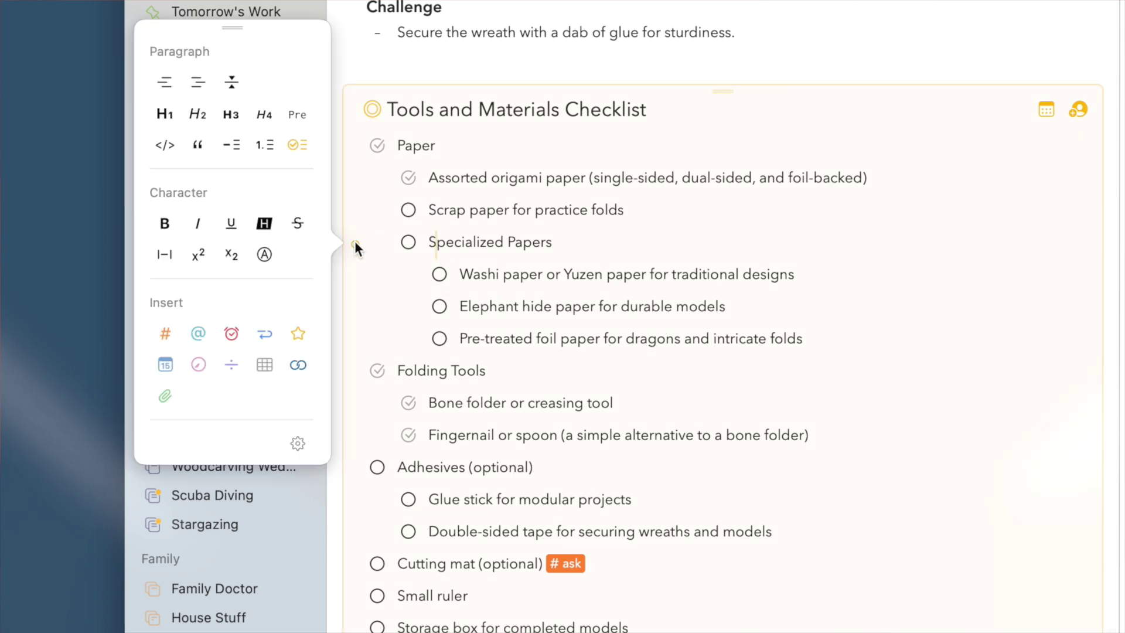
click(233, 85)
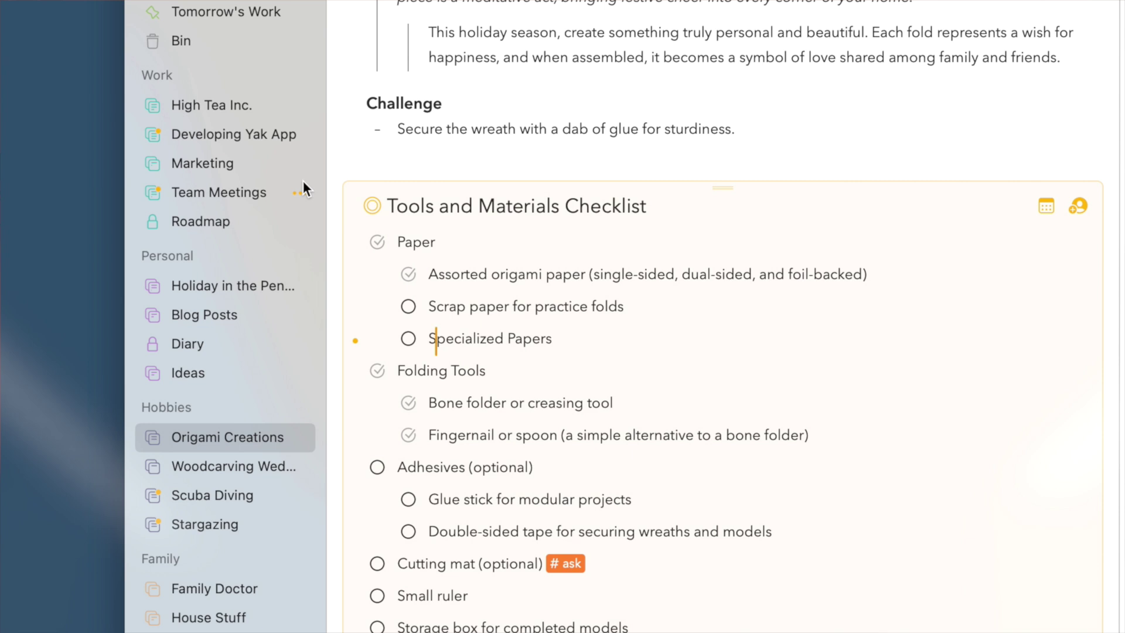
click(355, 341)
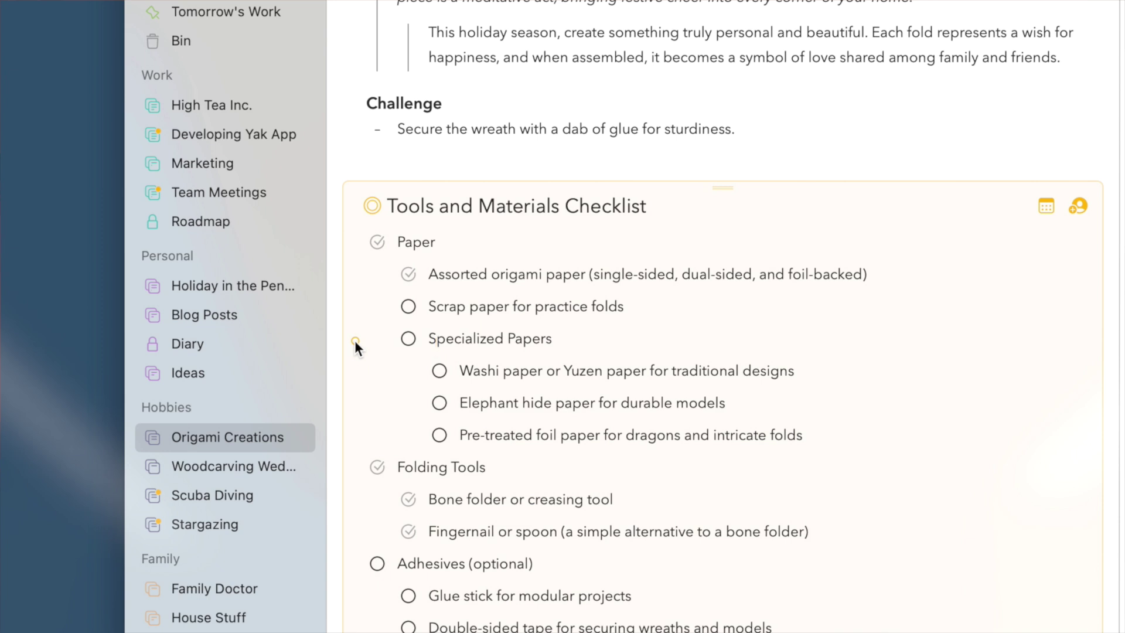
Fold the text under Specialized Papers using Format > Text Folding > Fold Text
click(321, 18)
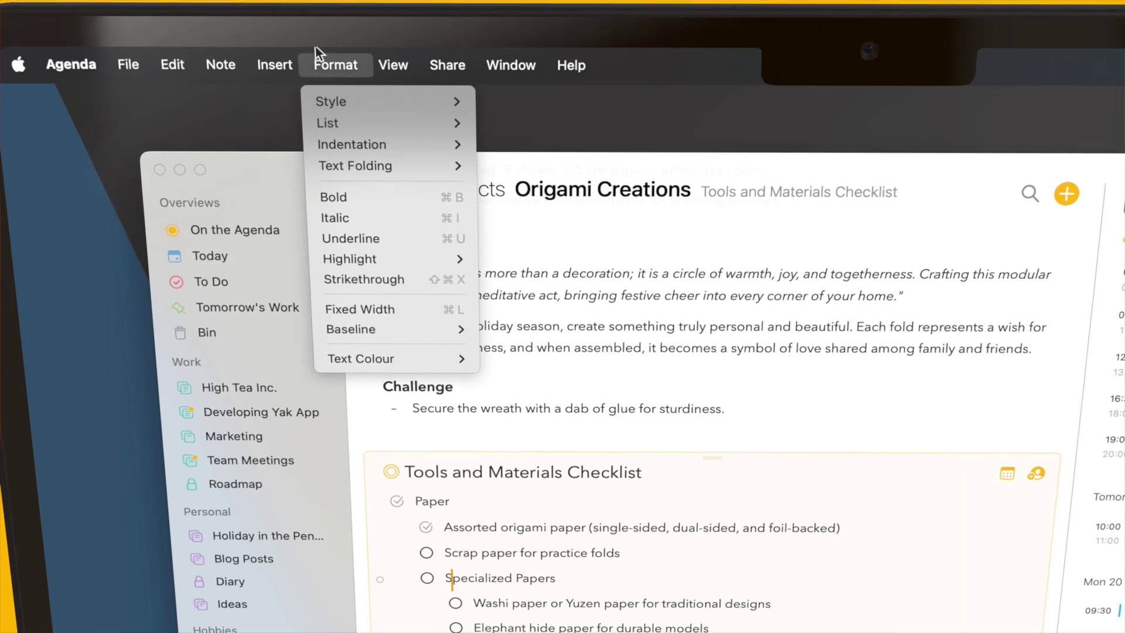
mouse_move(323, 170)
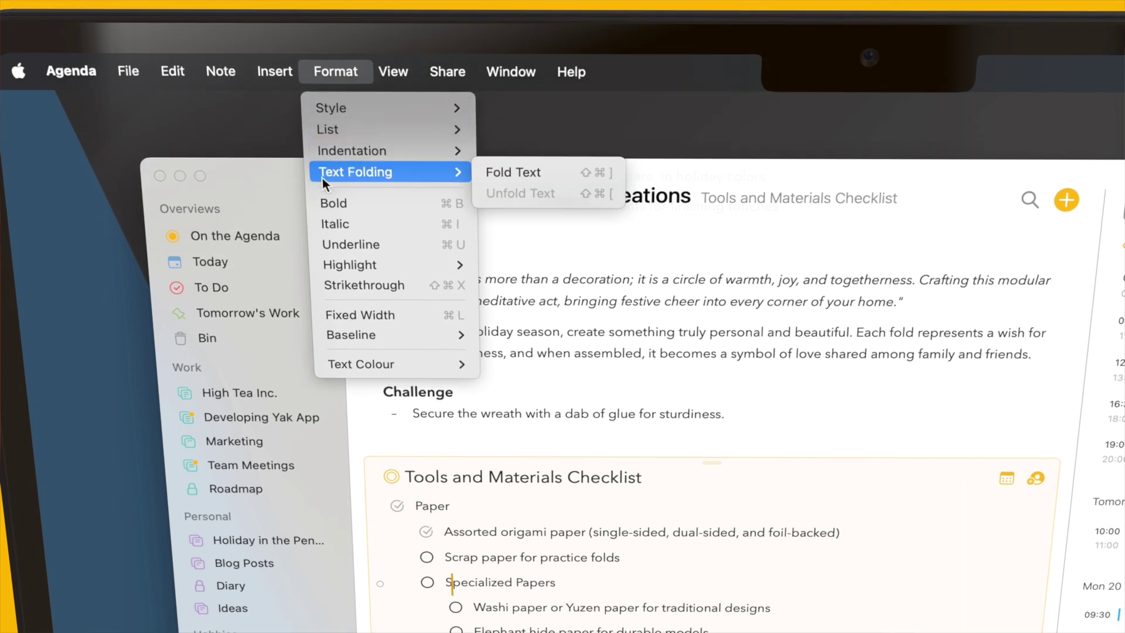
click(495, 174)
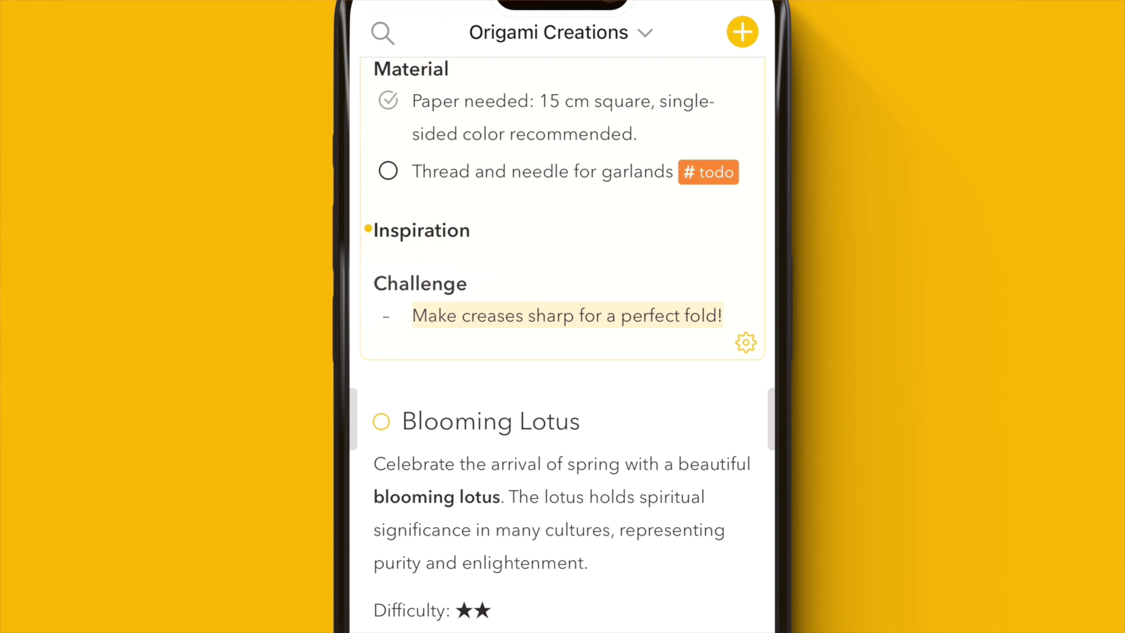
click(471, 231)
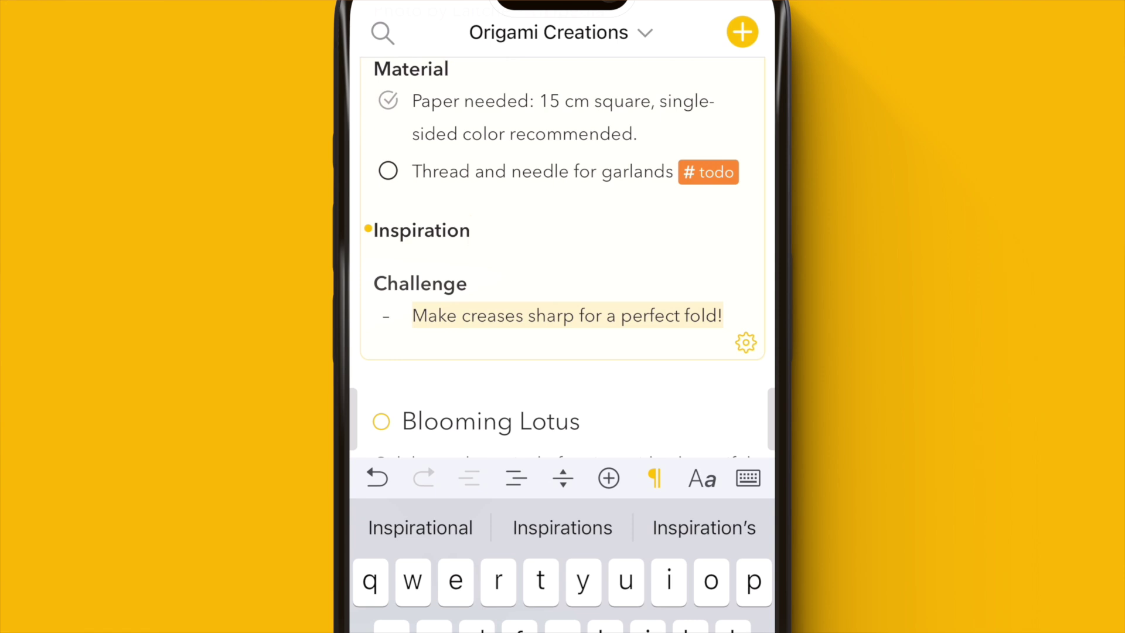
click(563, 478)
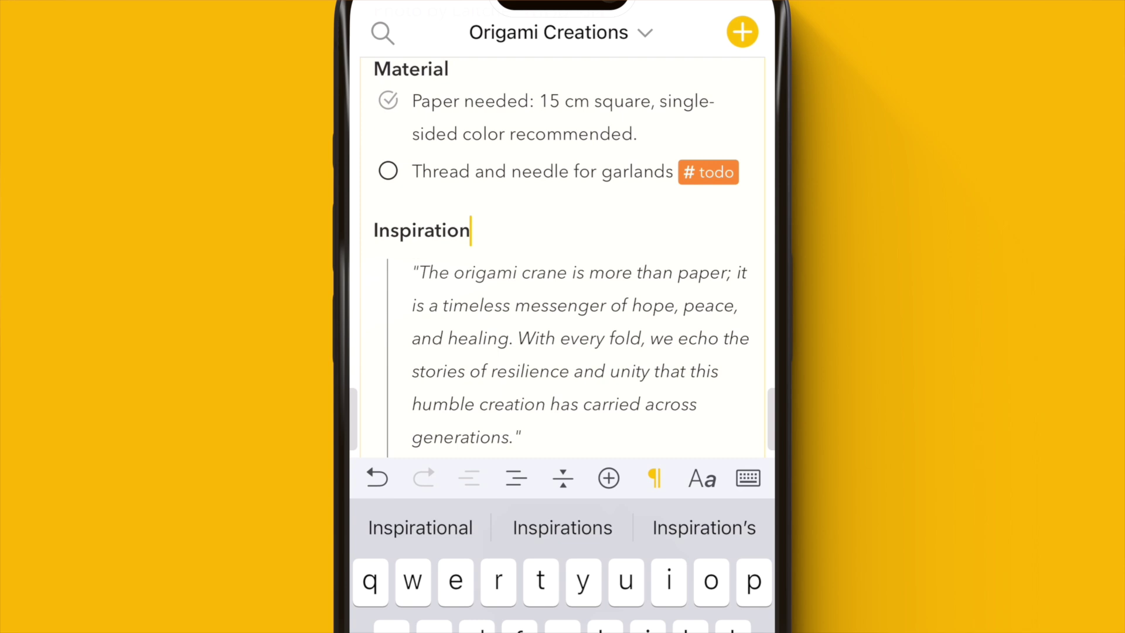
click(563, 477)
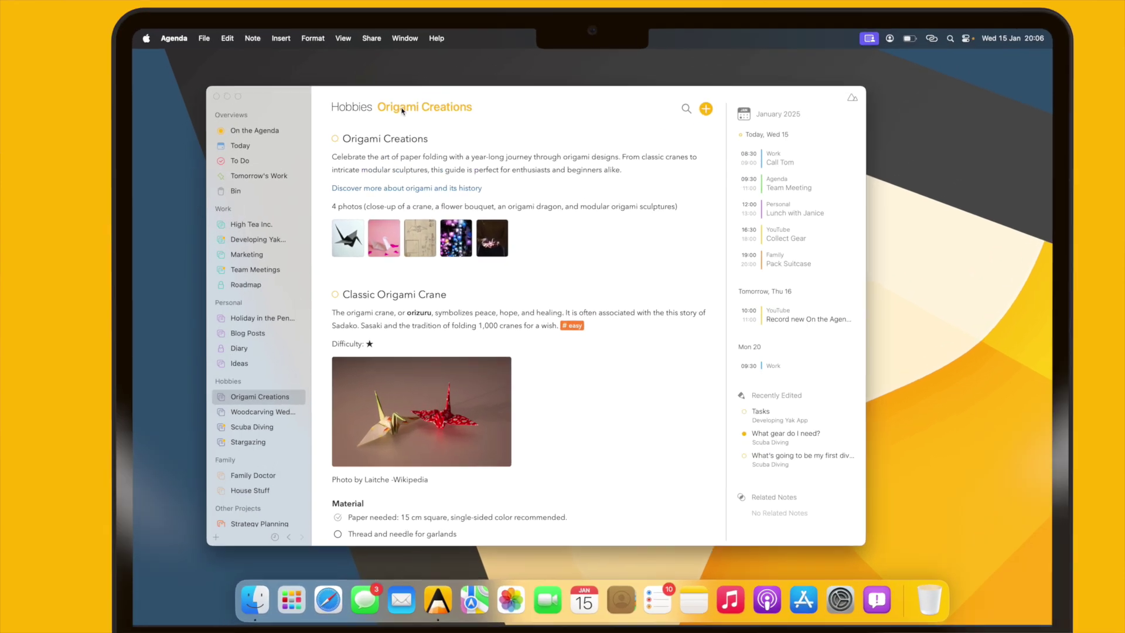
Filter the Origami Creations project to show only note titles
click(418, 129)
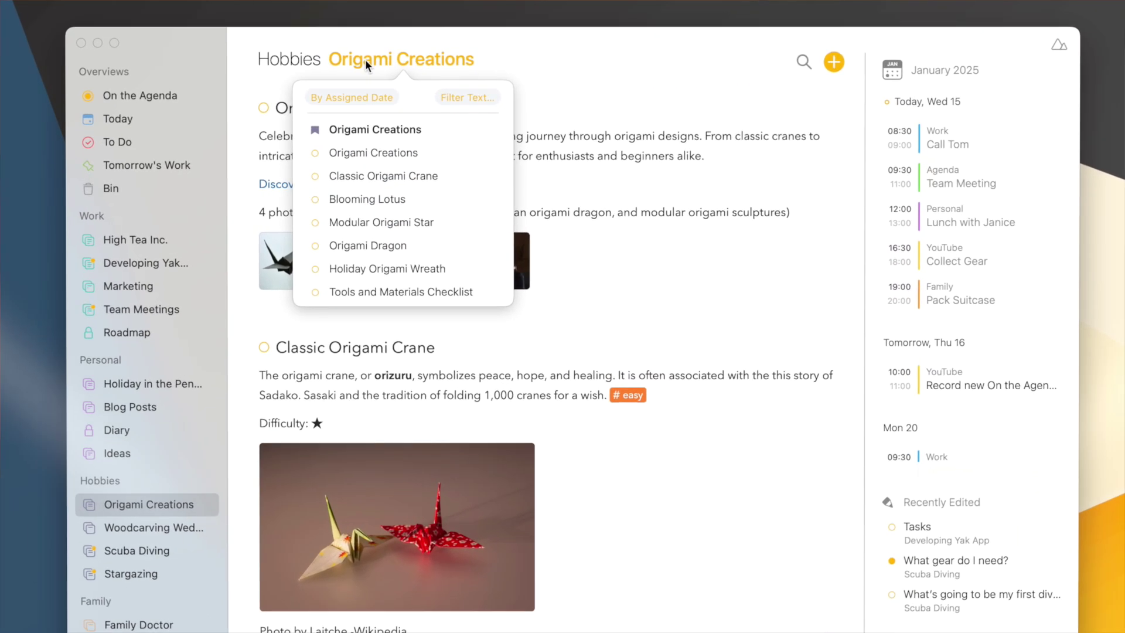
click(453, 101)
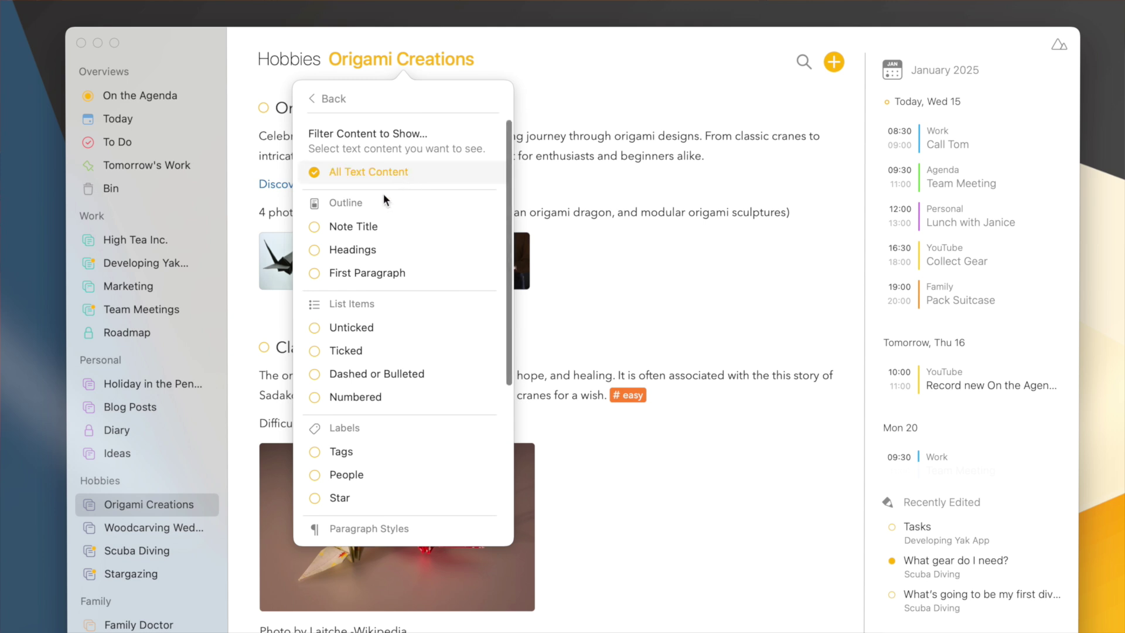
click(364, 227)
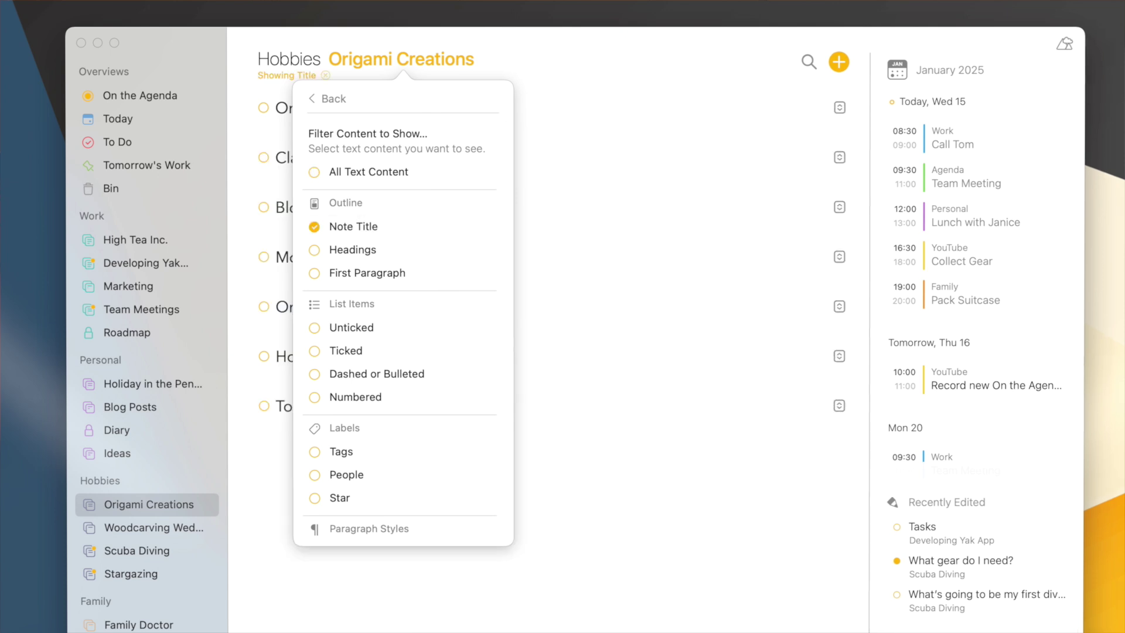
click(446, 57)
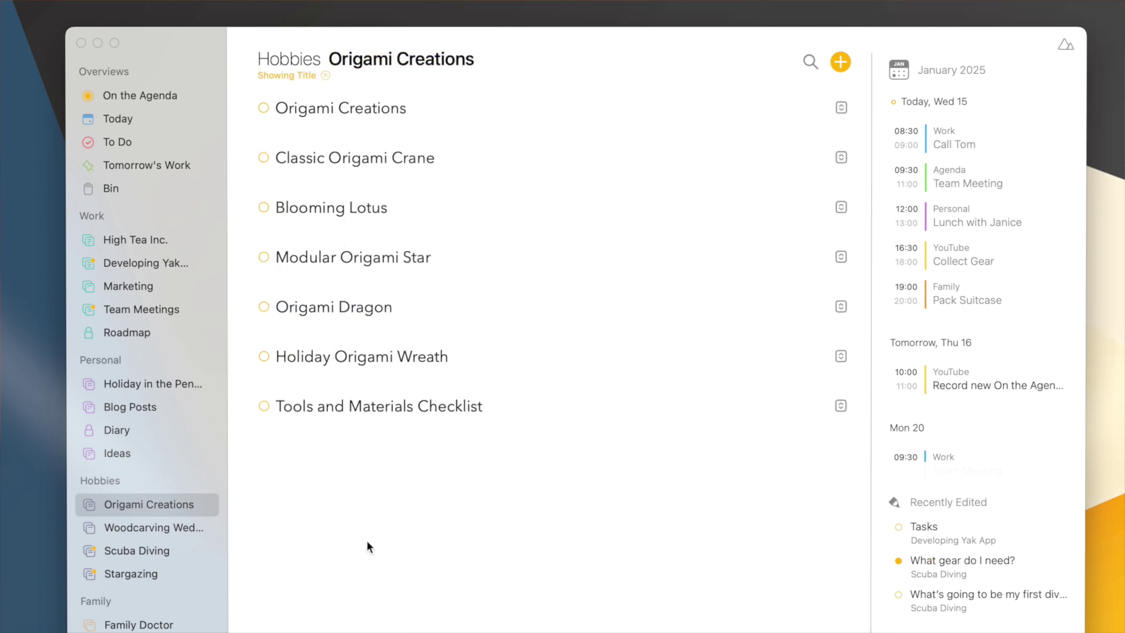
Add each note's first paragraph to the filter, leaving headings unticked
click(437, 60)
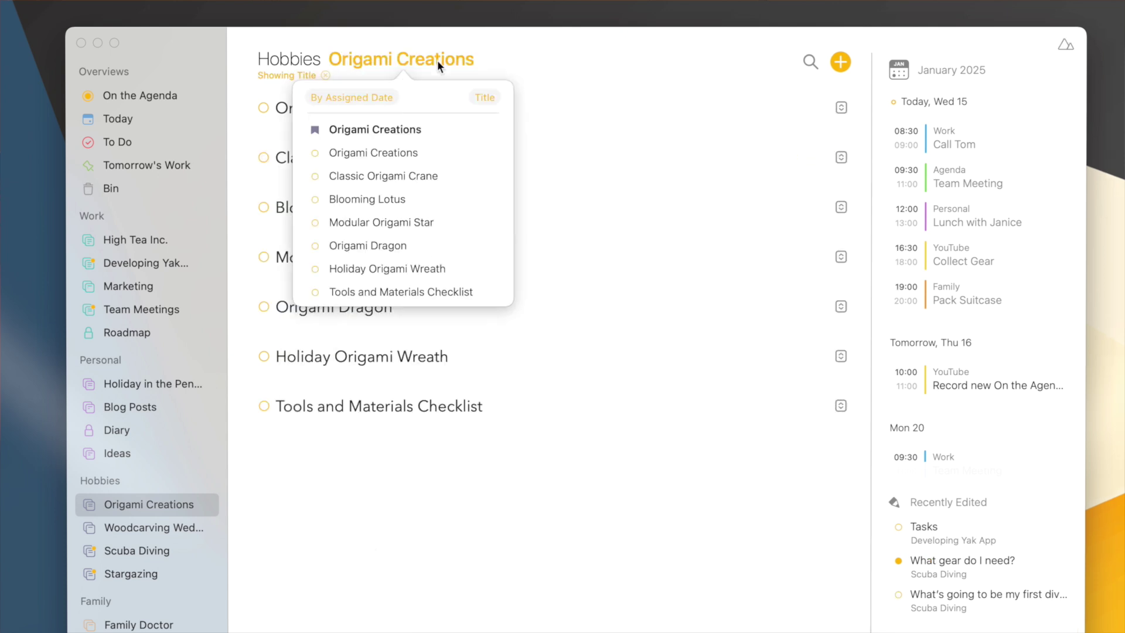
click(473, 95)
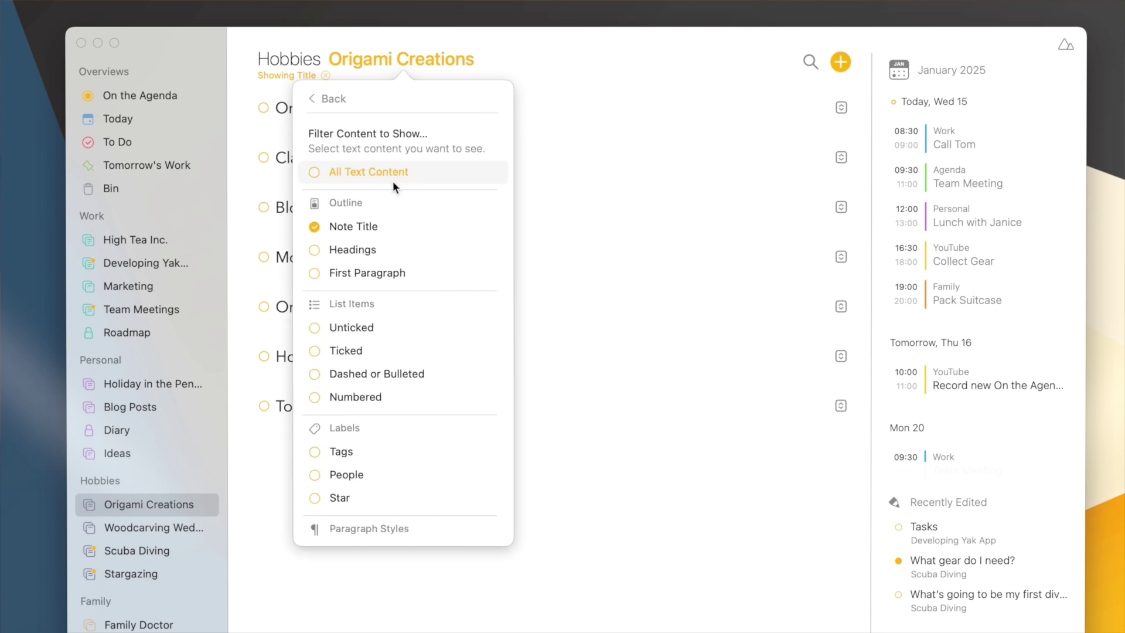
click(349, 251)
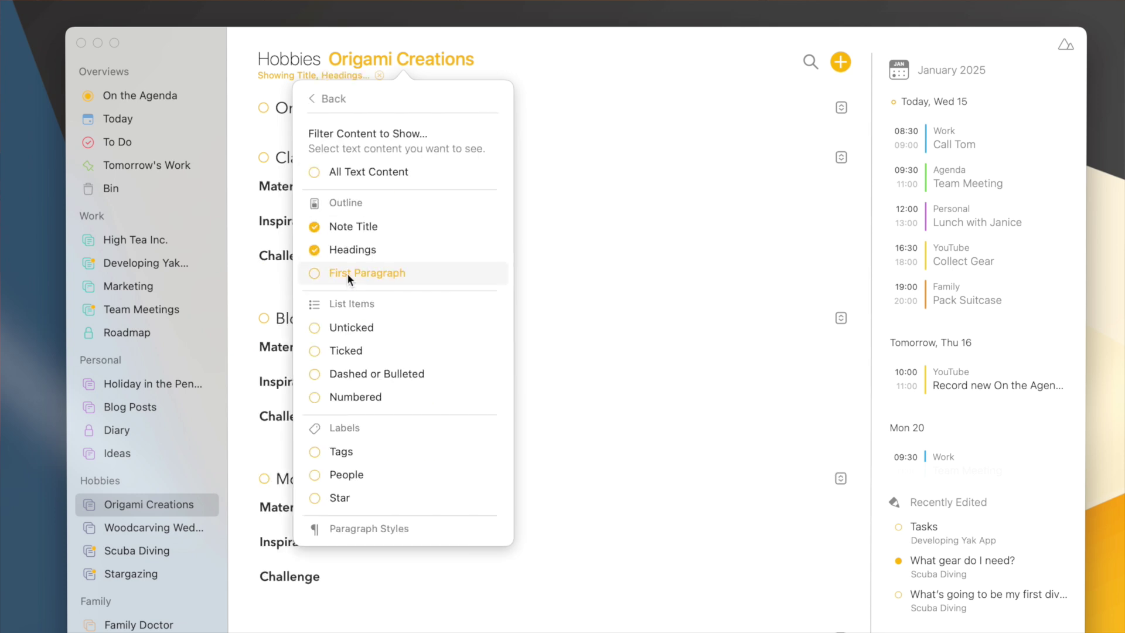
click(347, 273)
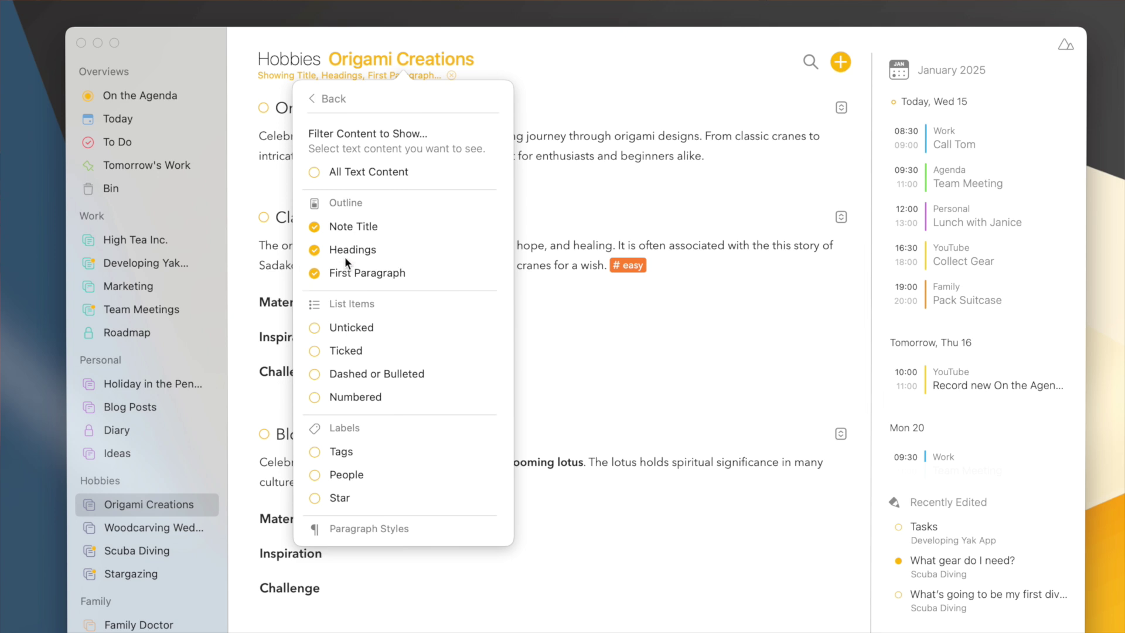
click(345, 251)
click(549, 87)
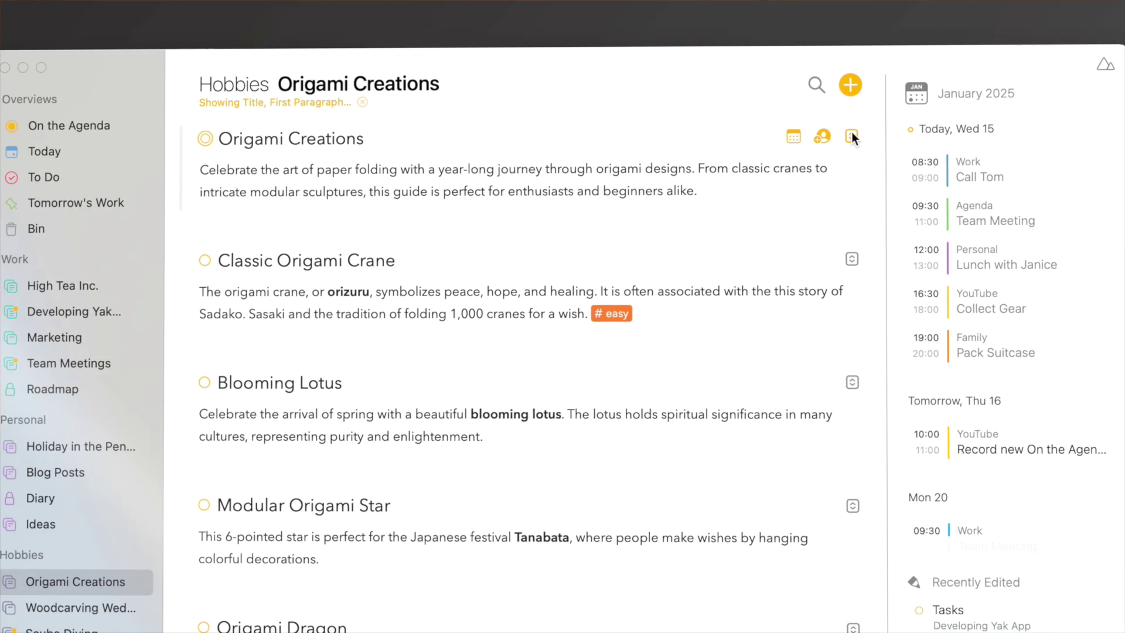
Toggle full content on the overview and crane notes, then fully expand Blooming Lotus
click(892, 125)
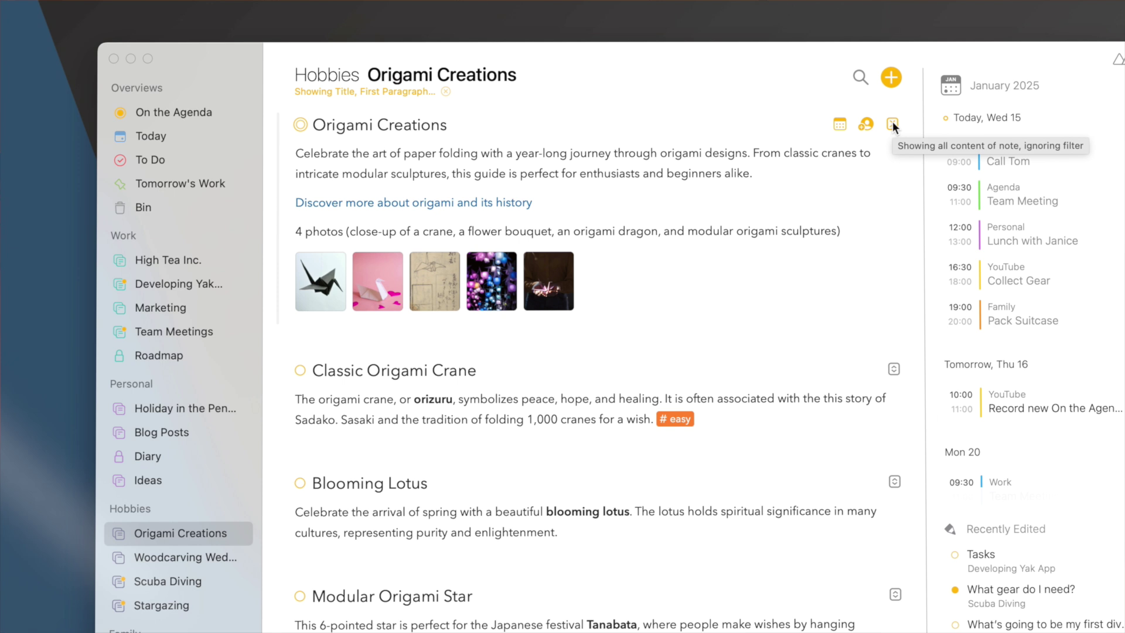
click(893, 123)
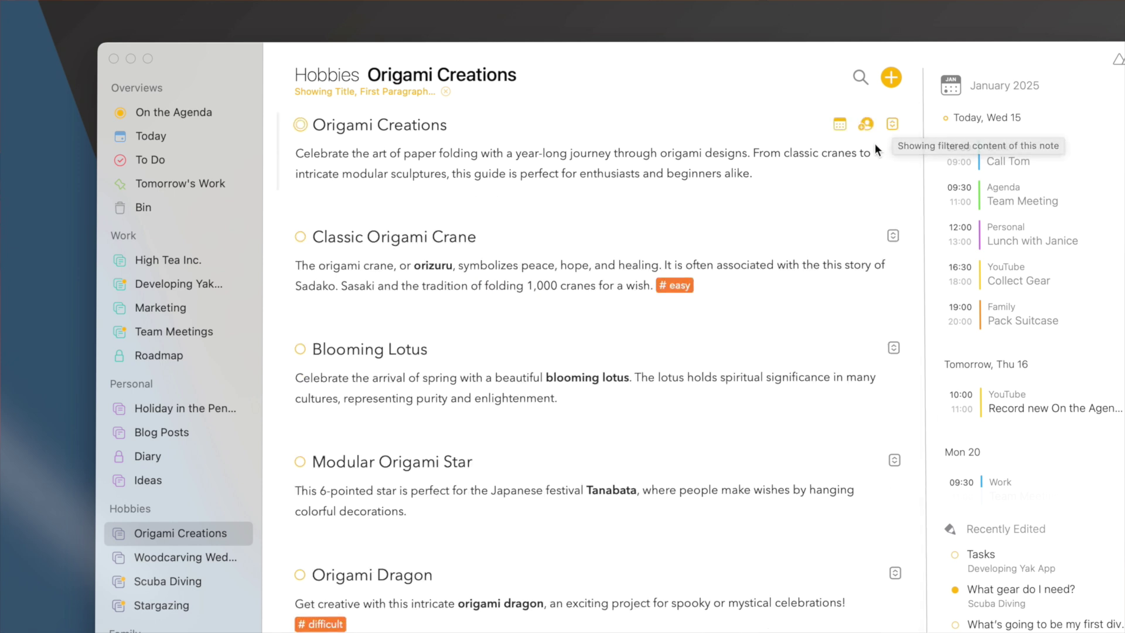
click(891, 125)
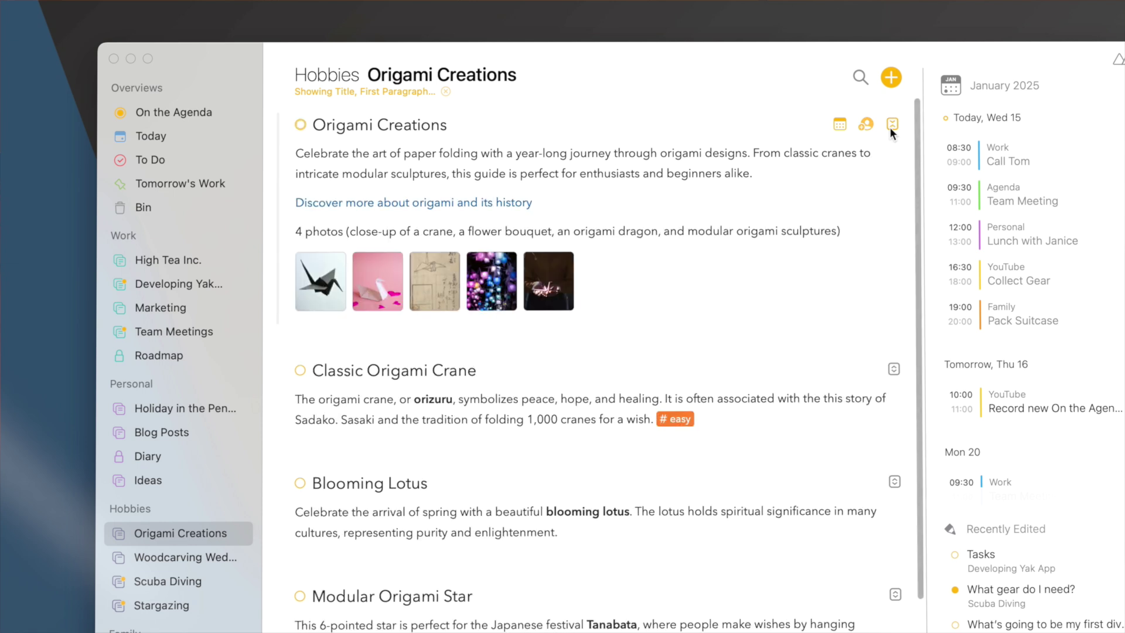
click(176, 605)
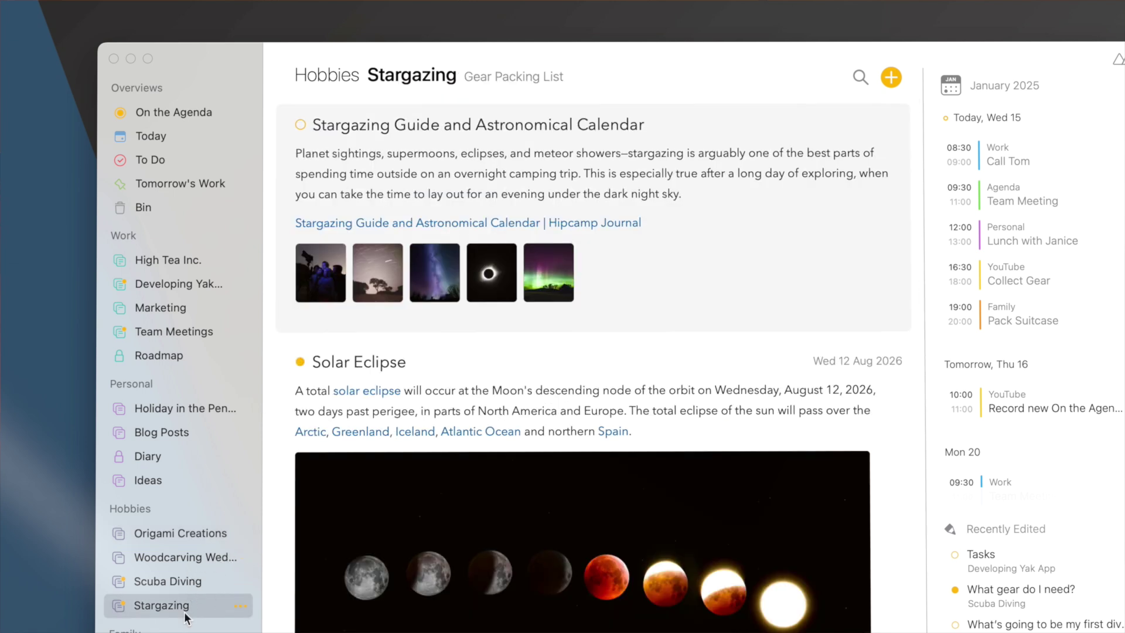
click(204, 534)
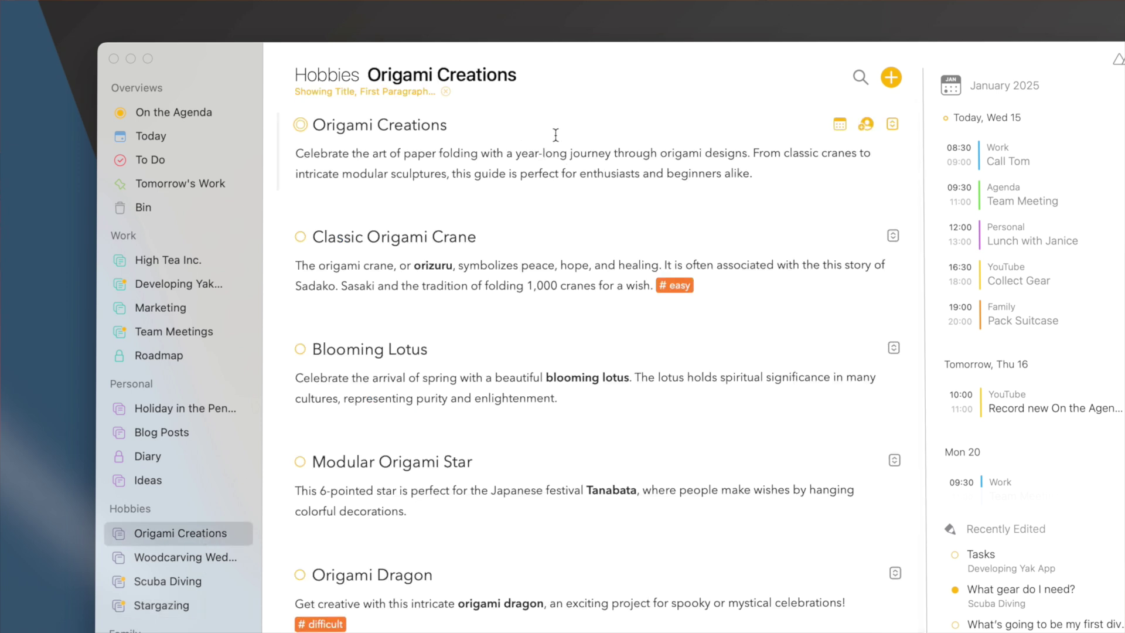
click(891, 236)
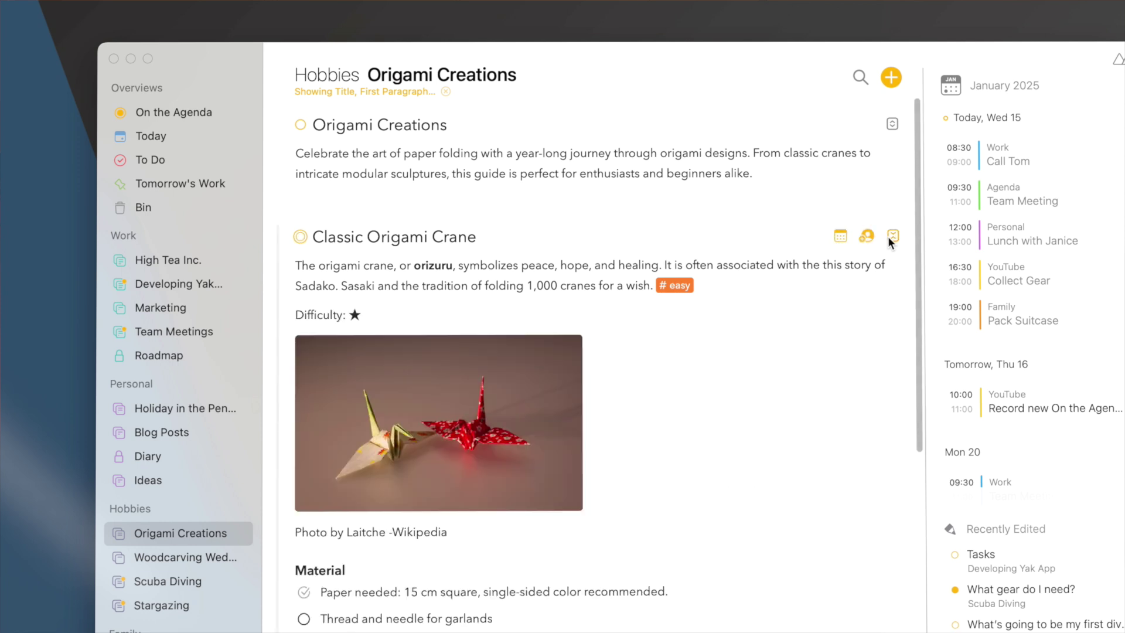
click(889, 236)
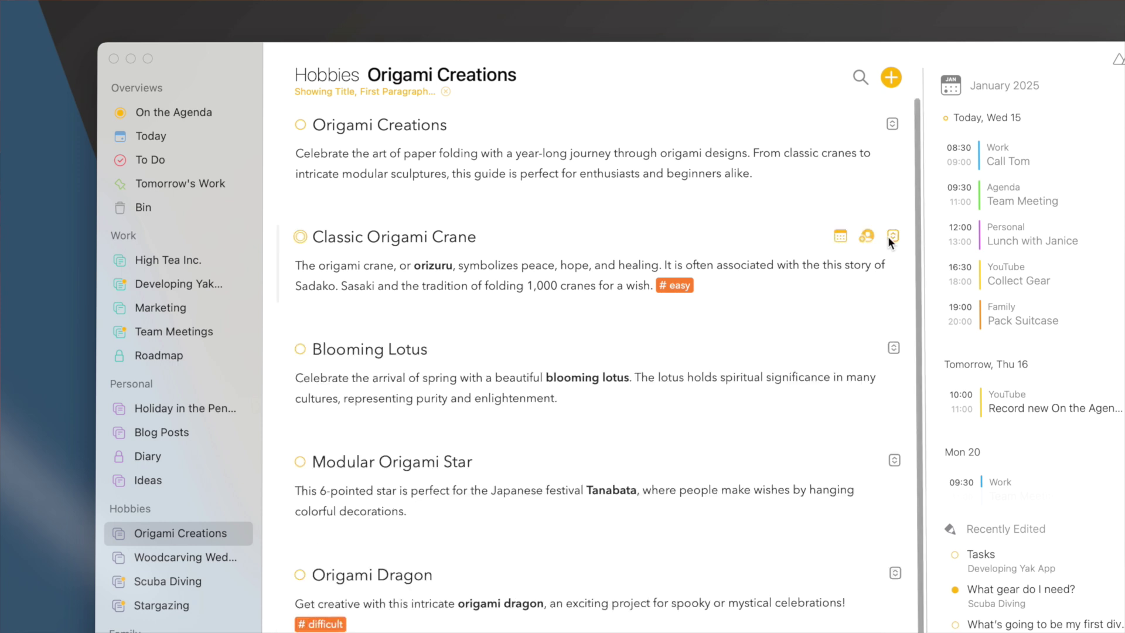
click(894, 349)
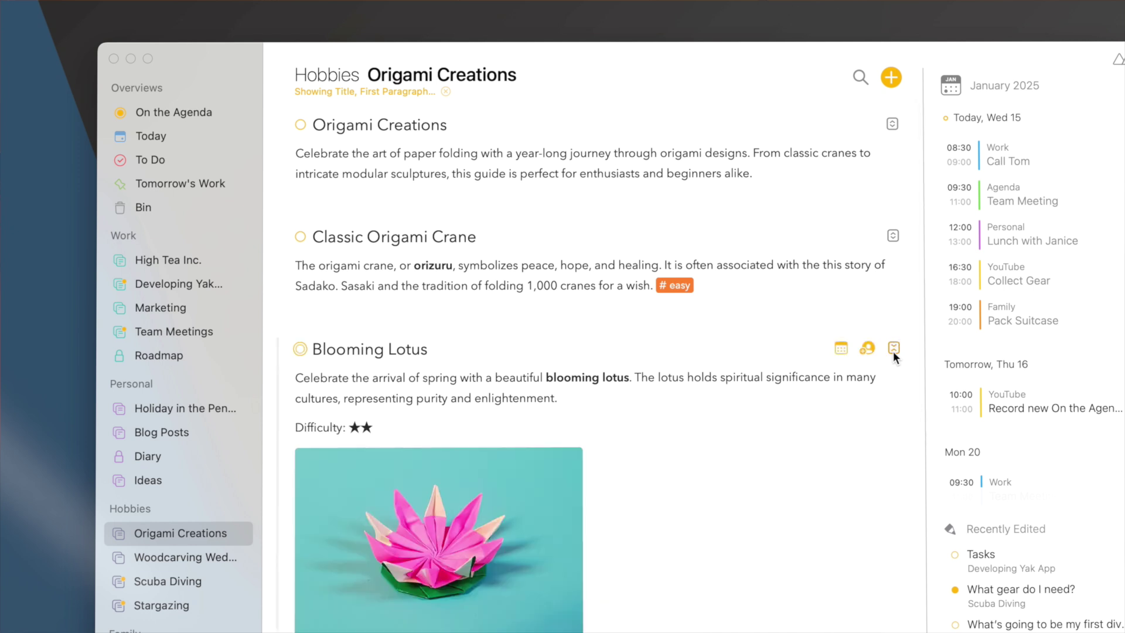
Collapse Blooming Lotus back to its filtered view and jump to Tools and Materials Checklist
click(893, 348)
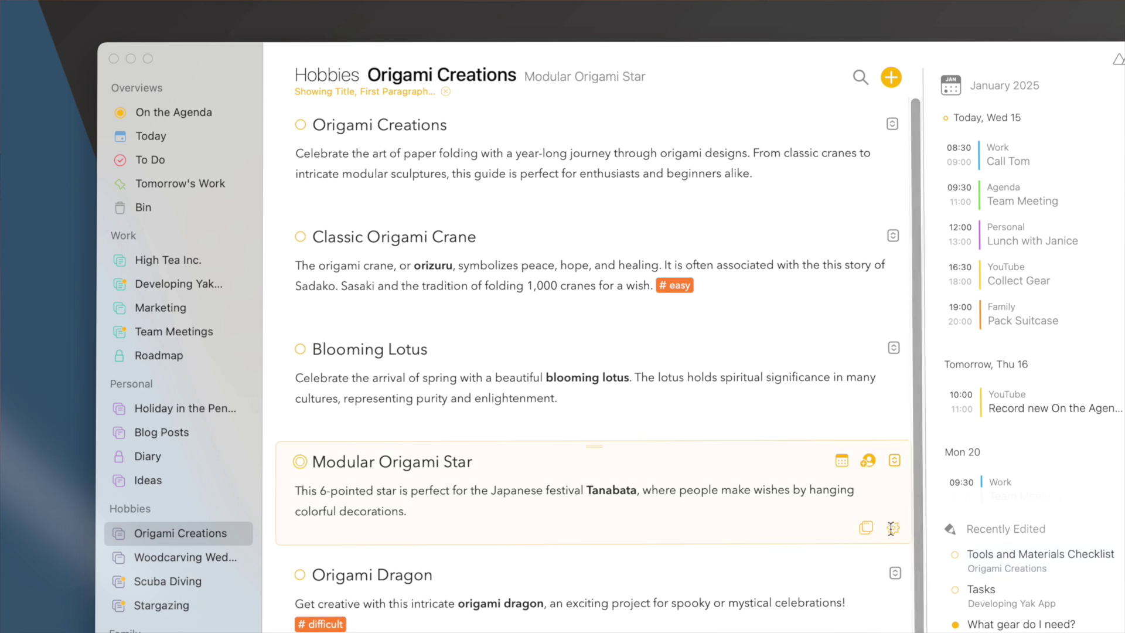
scroll(859, 539, down, 5)
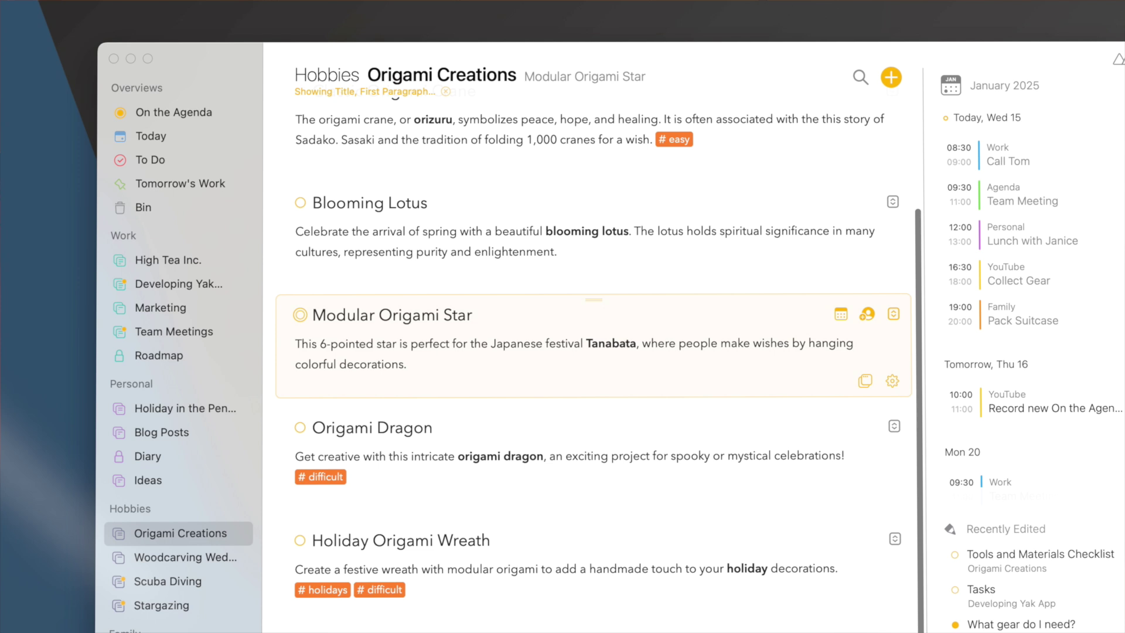
click(1040, 560)
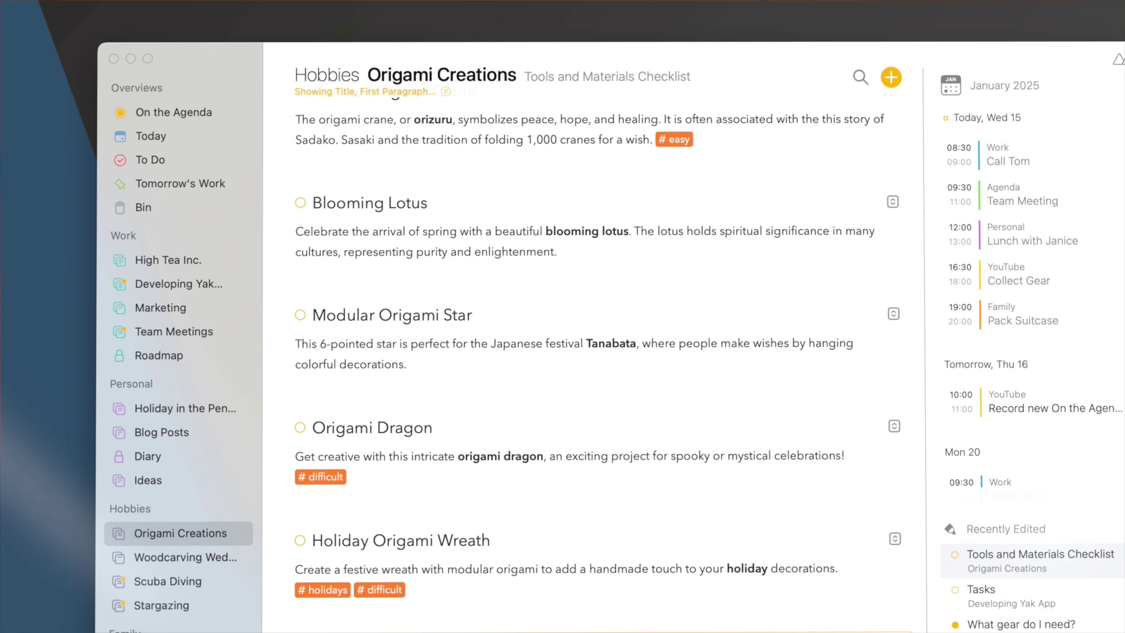
Change the project filter to note titles and unticked items, dropping first paragraphs
click(441, 77)
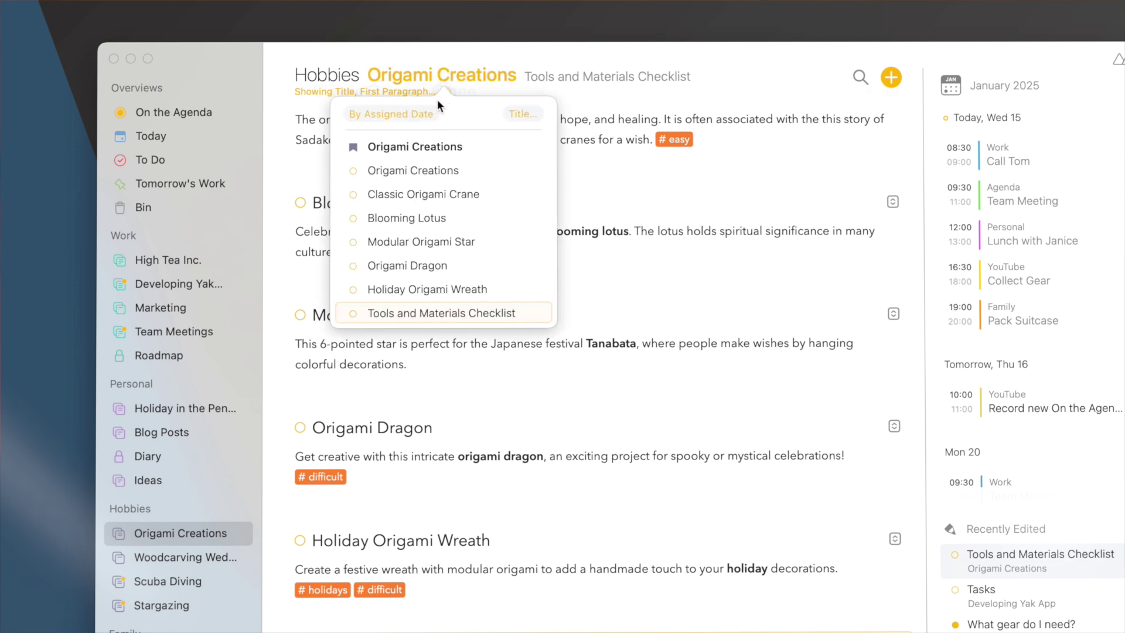
click(518, 114)
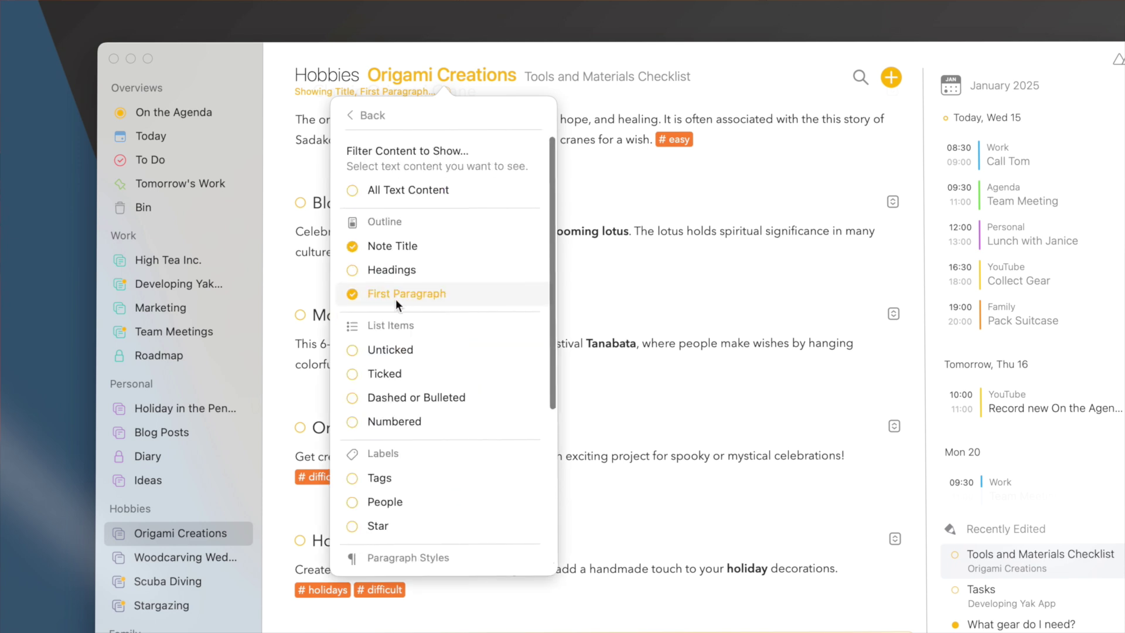
click(386, 348)
click(351, 295)
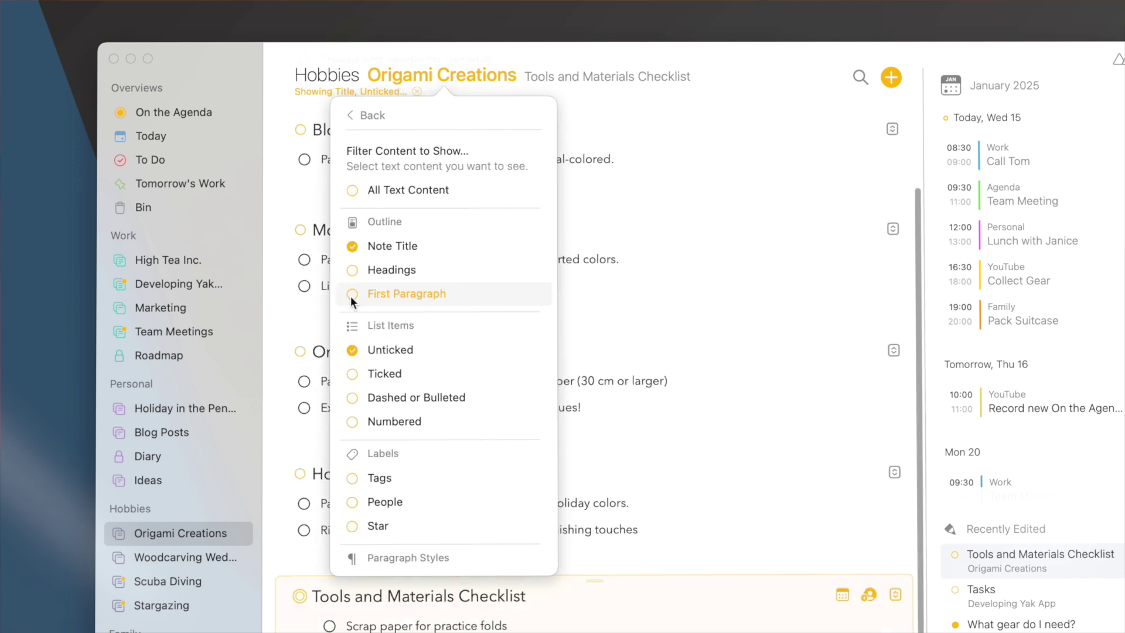
click(851, 311)
scroll(856, 305, up, 2)
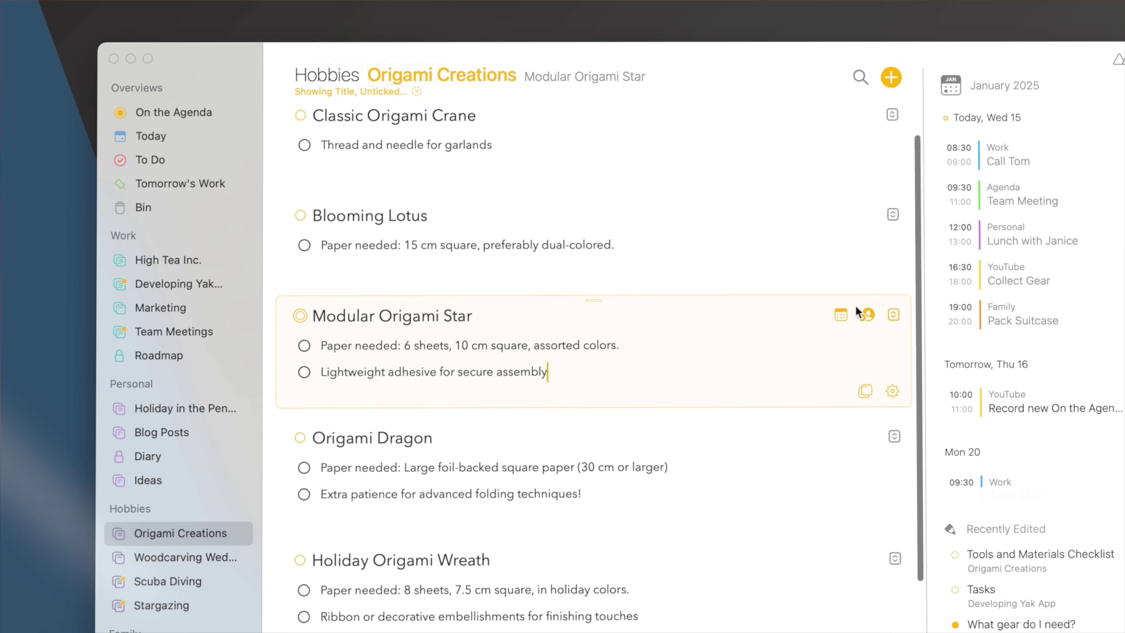
scroll(394, 473, up, 2)
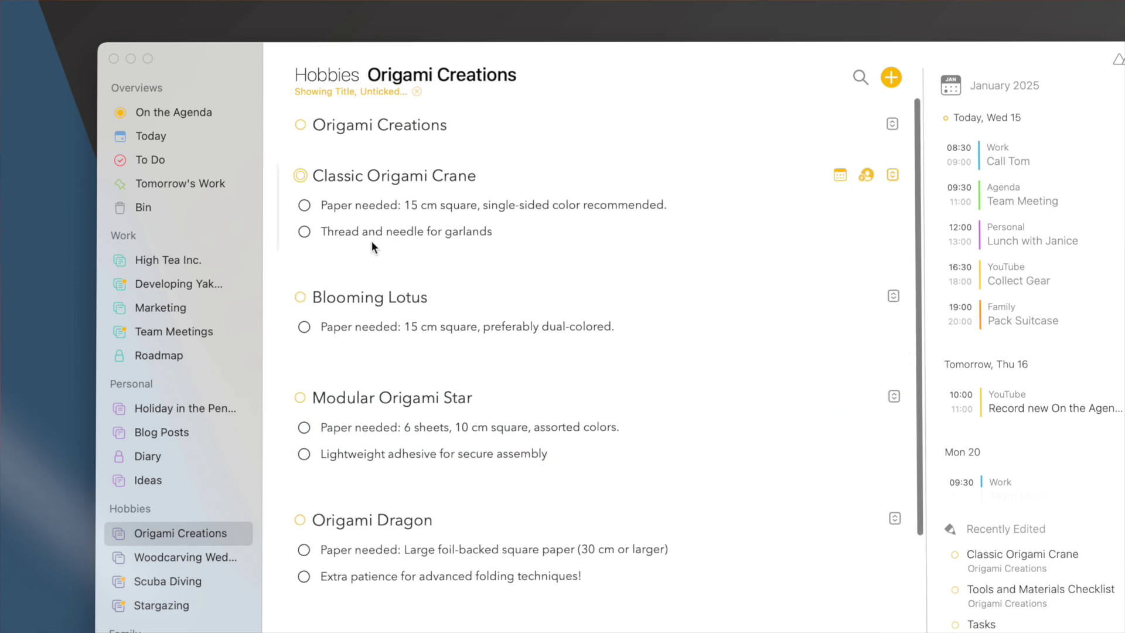
Tick off the crane's paper requirement and reselect Origami Creations so it disappears
click(303, 209)
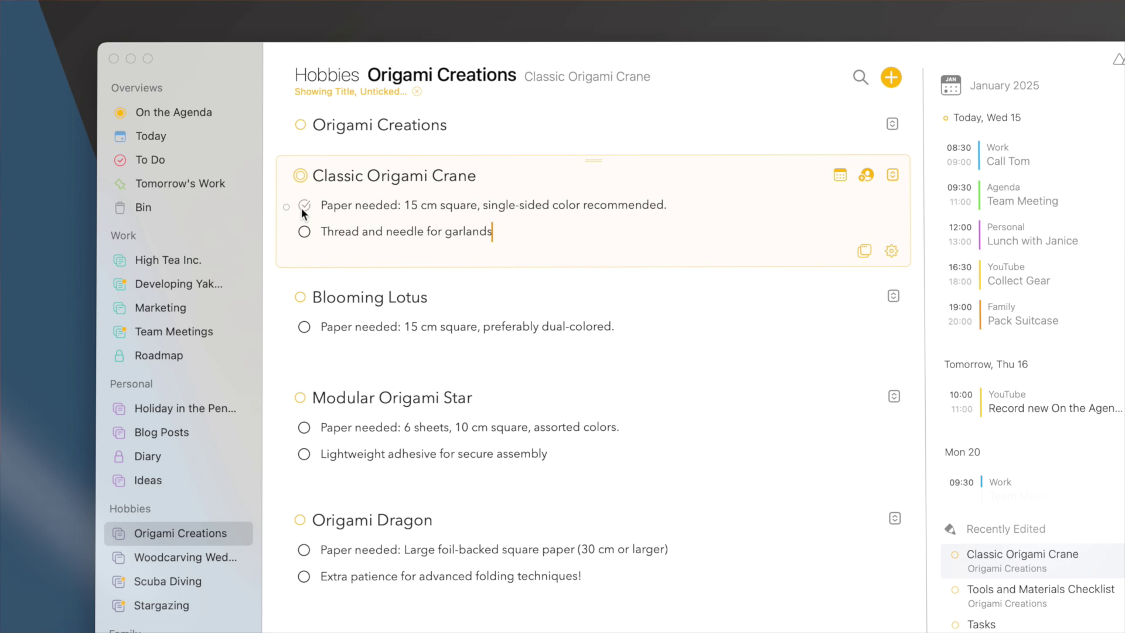
click(147, 607)
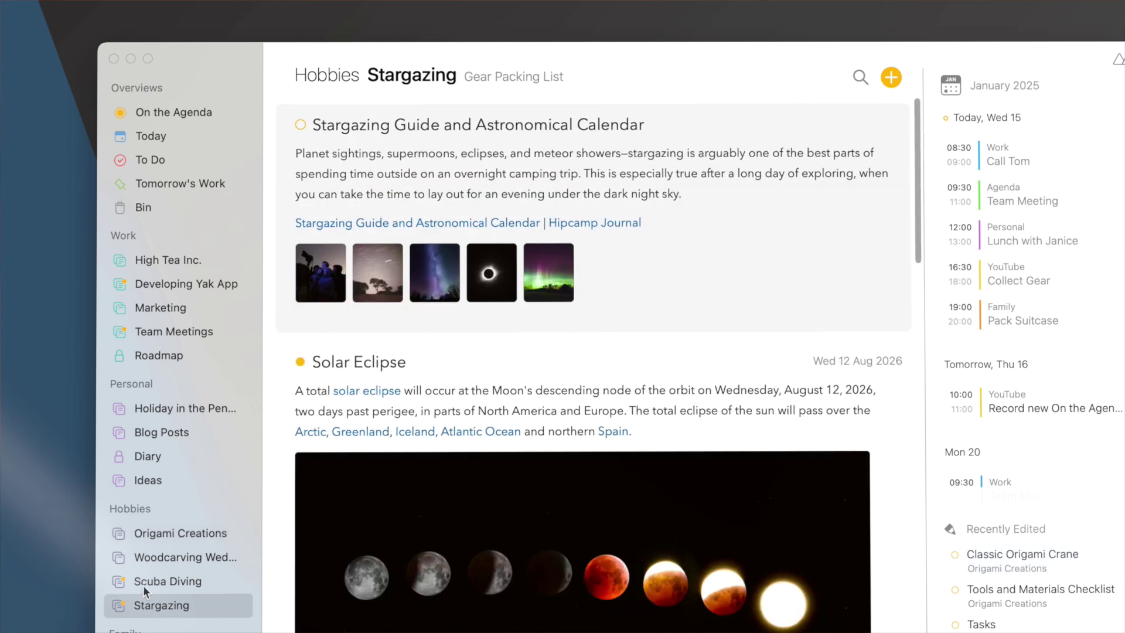
click(151, 533)
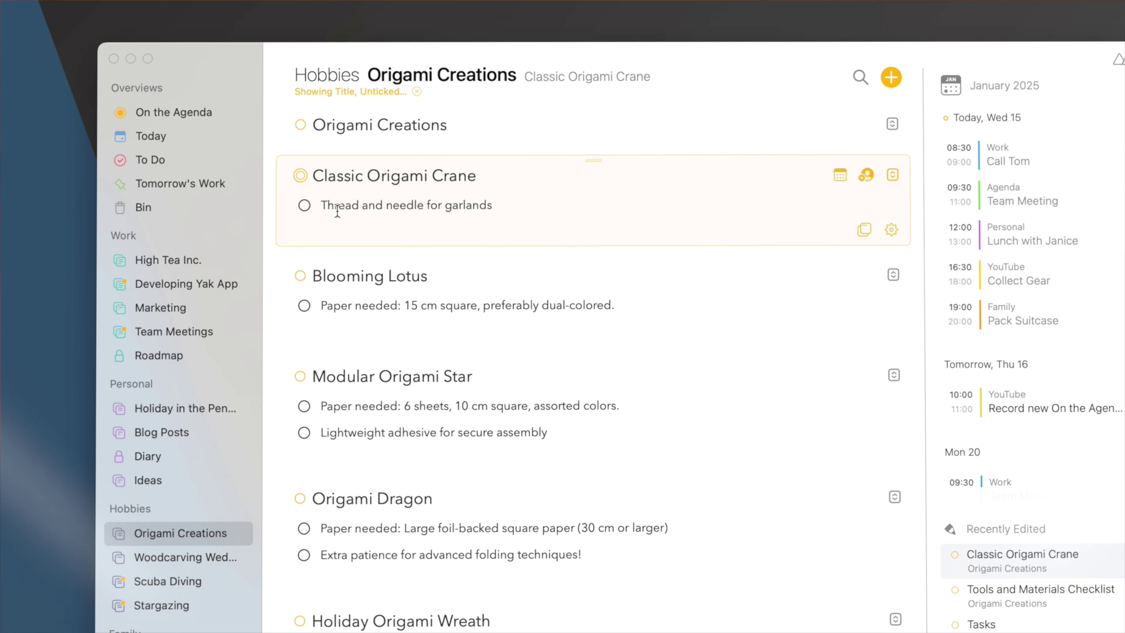
Add ticked list items to the Origami Creations content filter
click(413, 80)
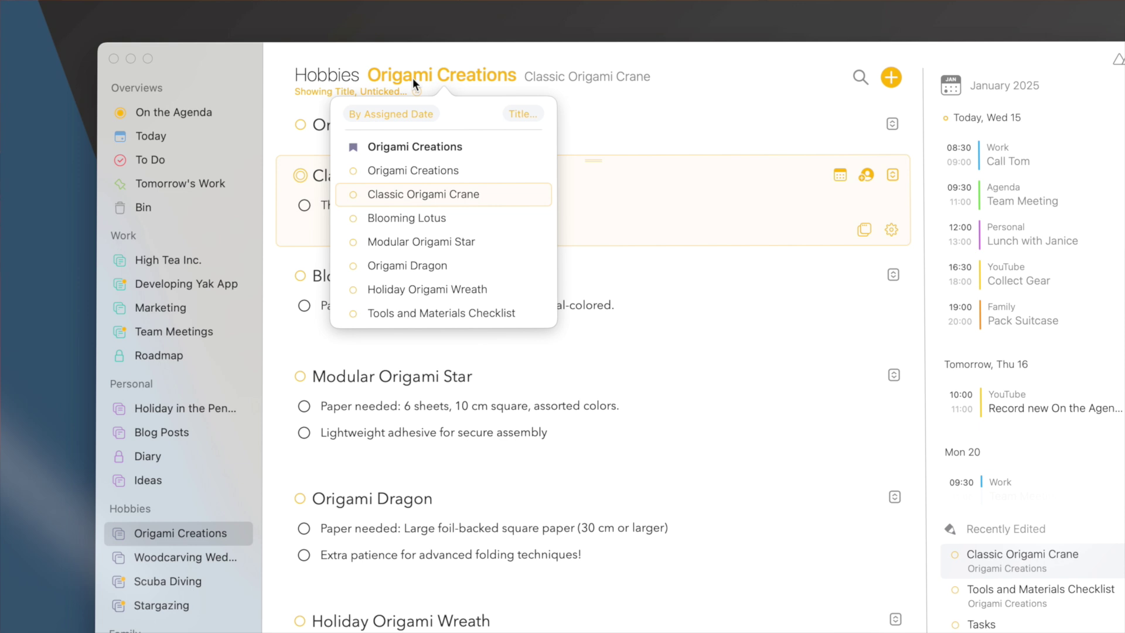
click(517, 113)
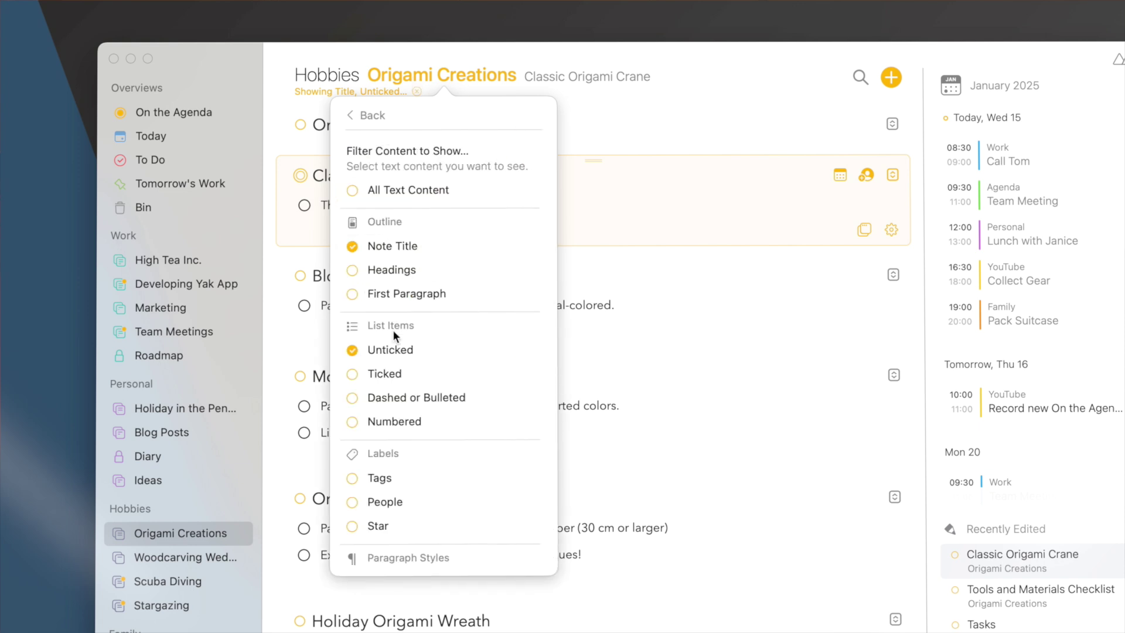
click(376, 373)
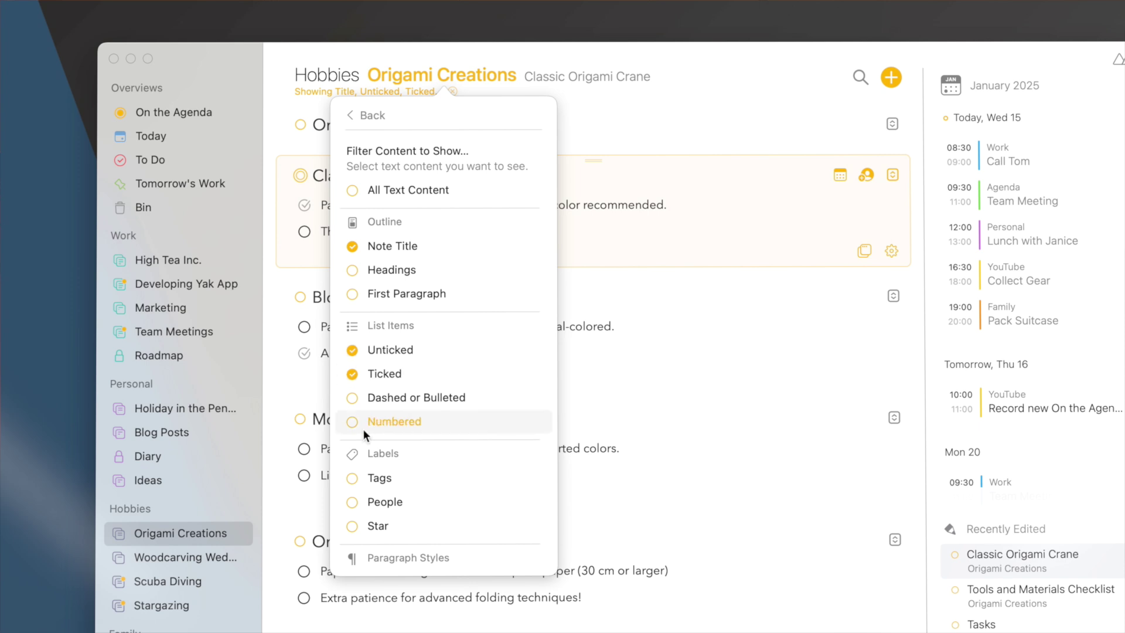
scroll(365, 425, down, 5)
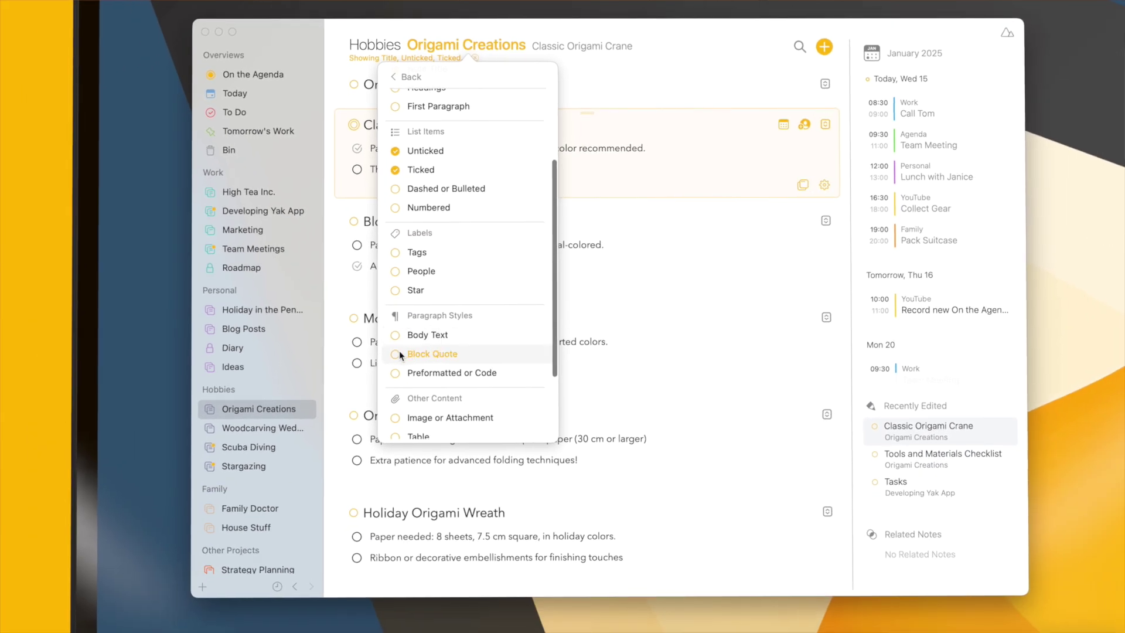
Also include block quotes and highlighted text, then review the filtered notes
click(399, 350)
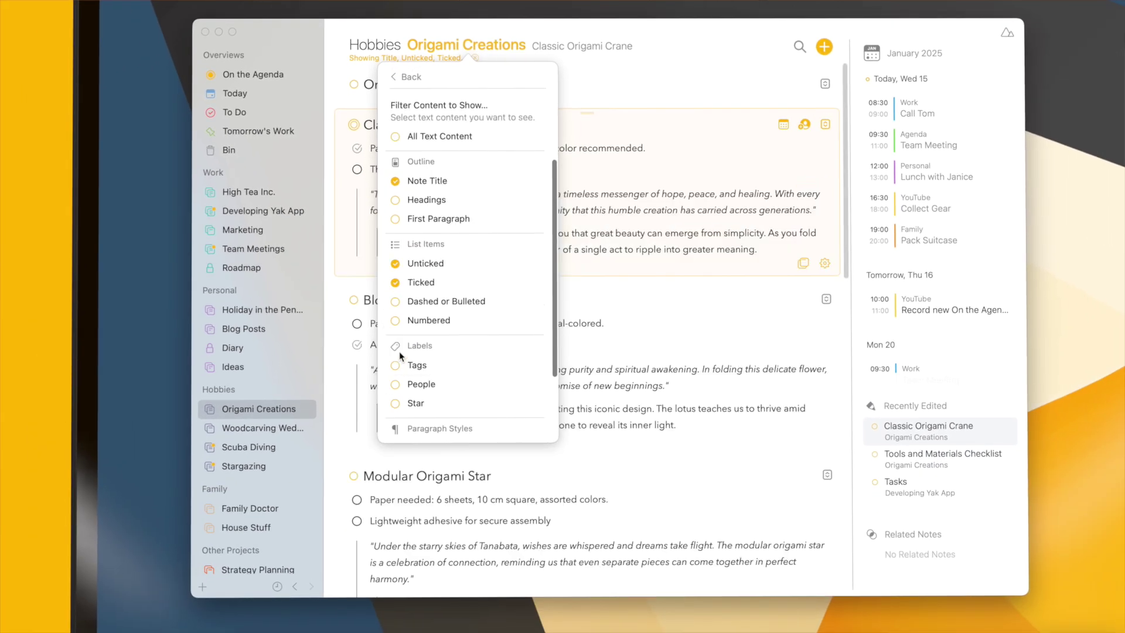
scroll(399, 350, down, 4)
scroll(399, 351, down, 3)
click(398, 413)
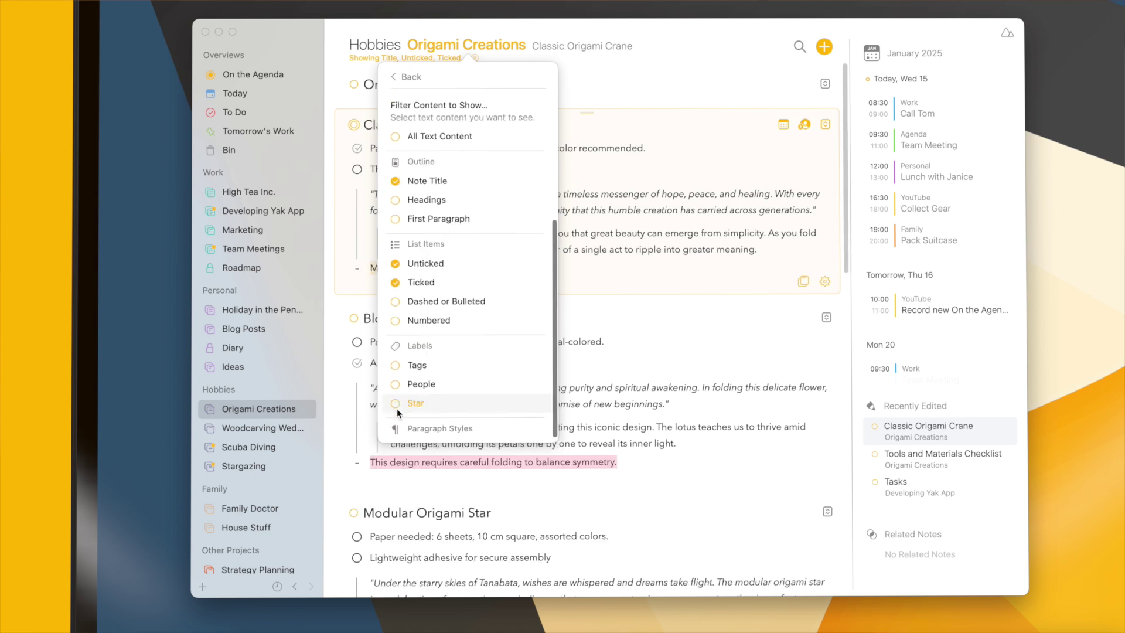
click(692, 461)
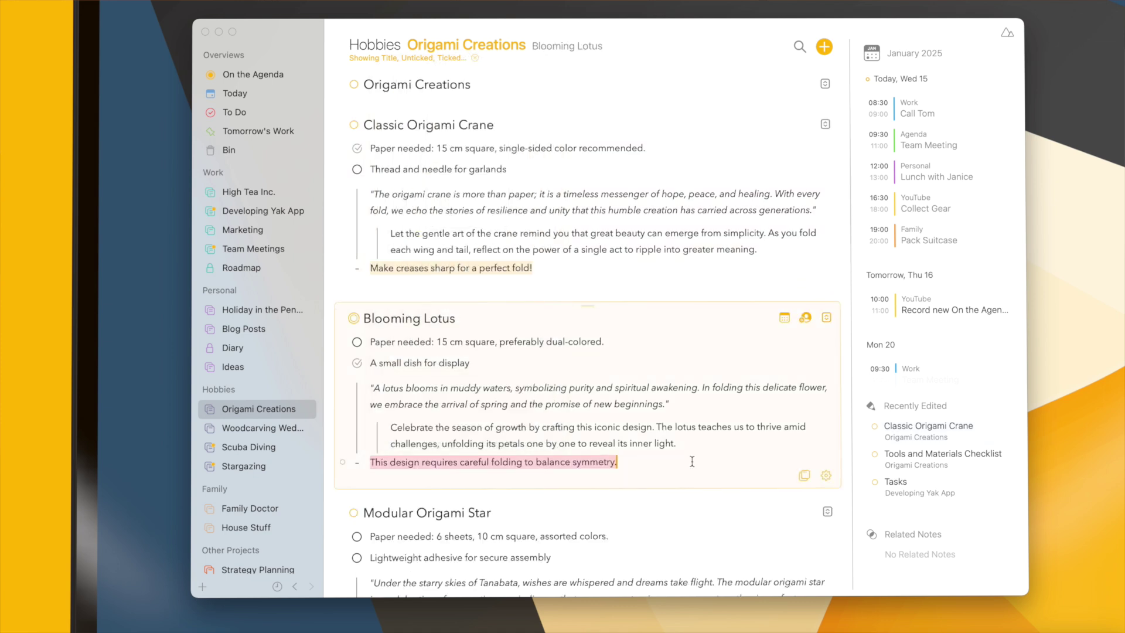
scroll(692, 461, down, 5)
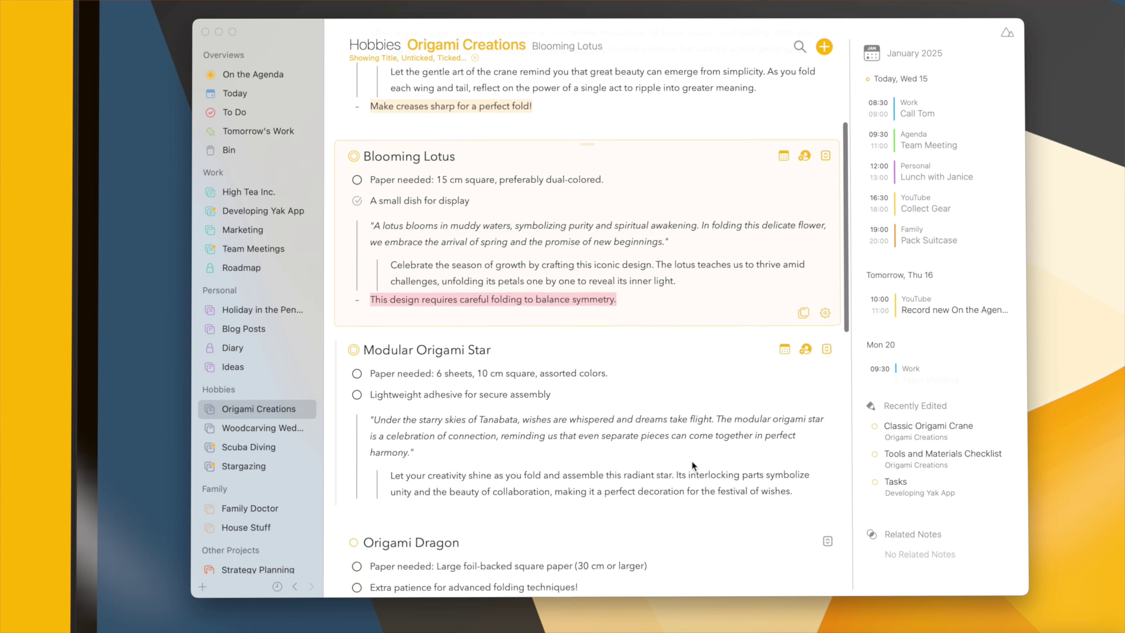
scroll(692, 460, down, 5)
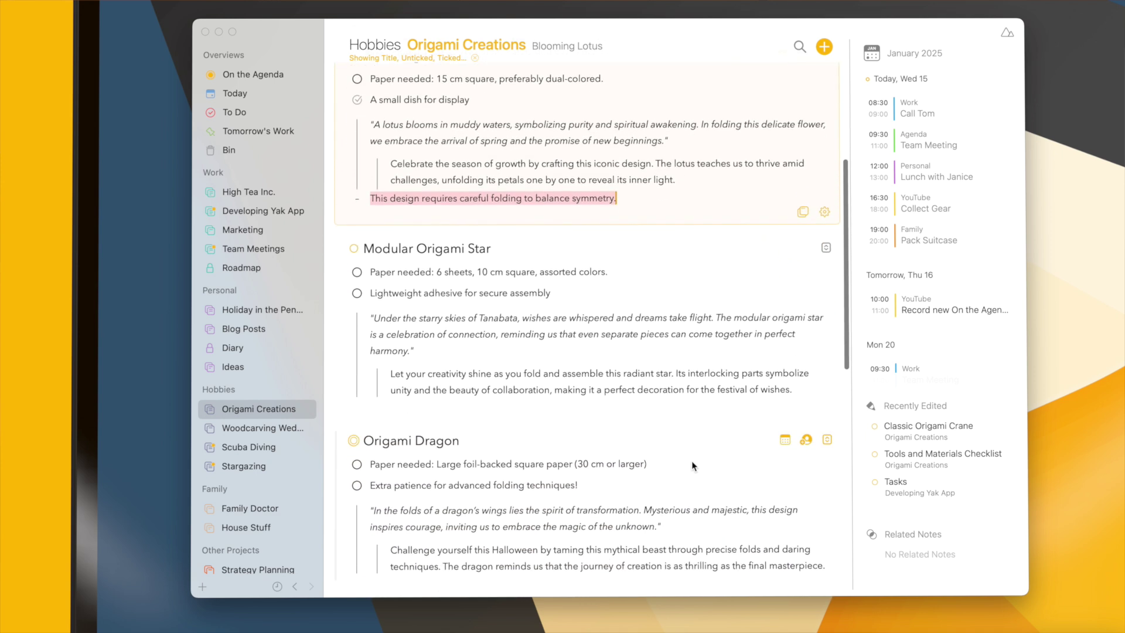
scroll(692, 460, down, 3)
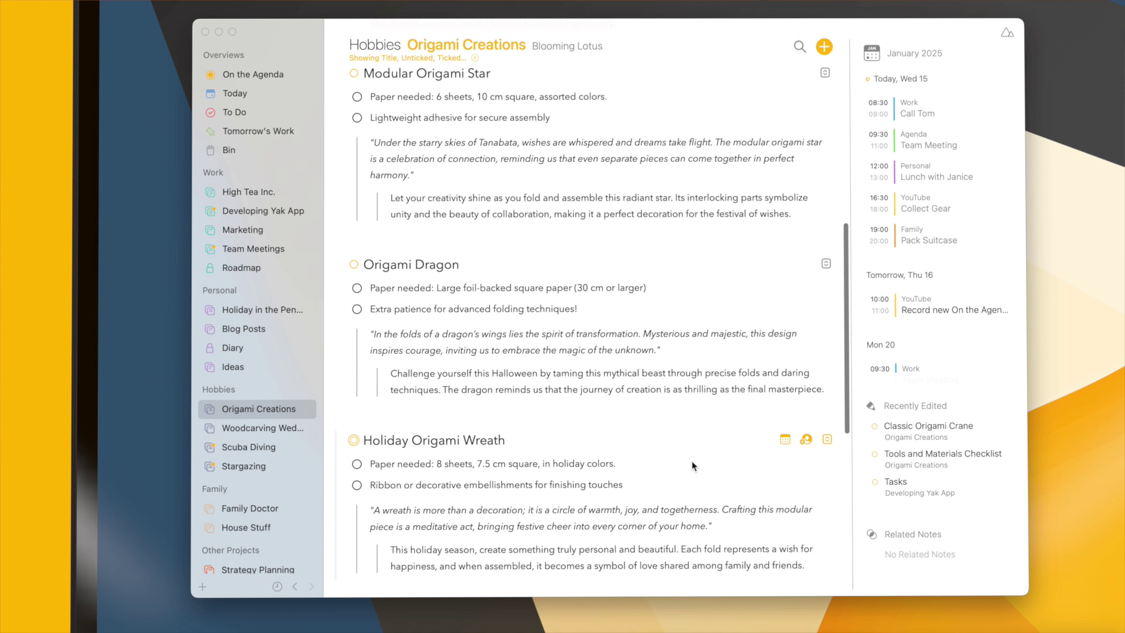
scroll(692, 461, up, 10)
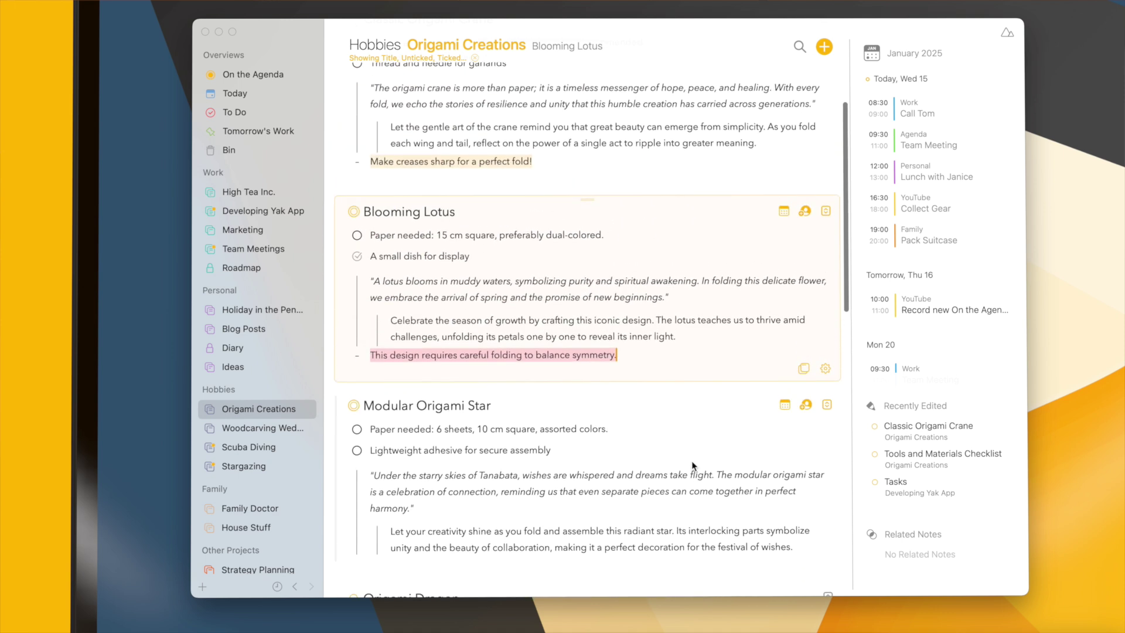
scroll(691, 460, up, 2)
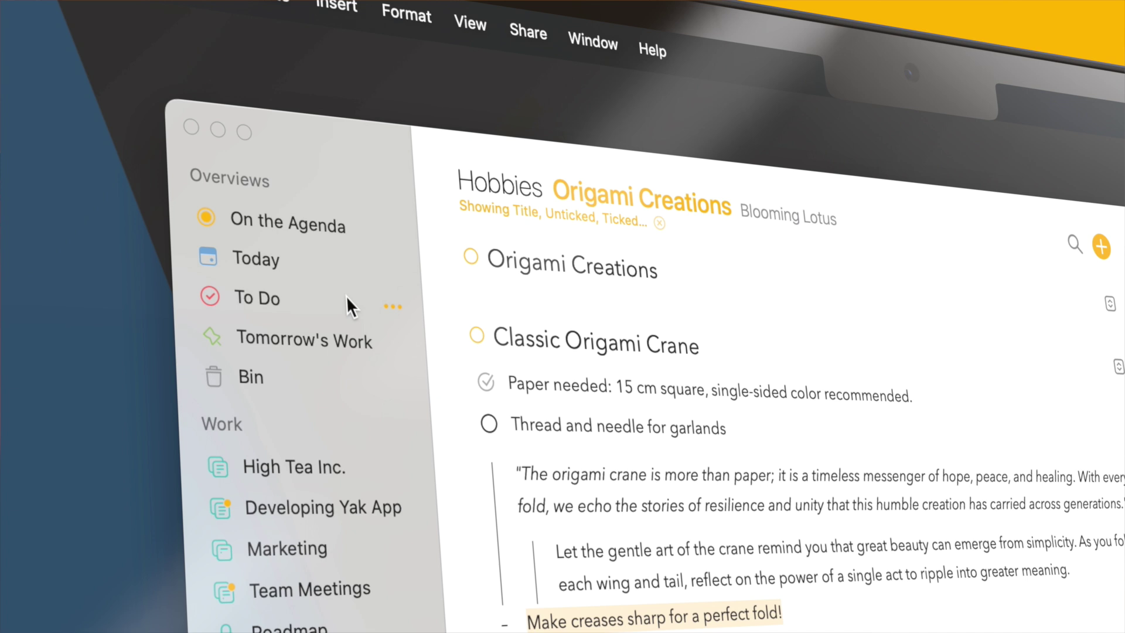
Open the To Do overview and scroll through its tasks
click(347, 297)
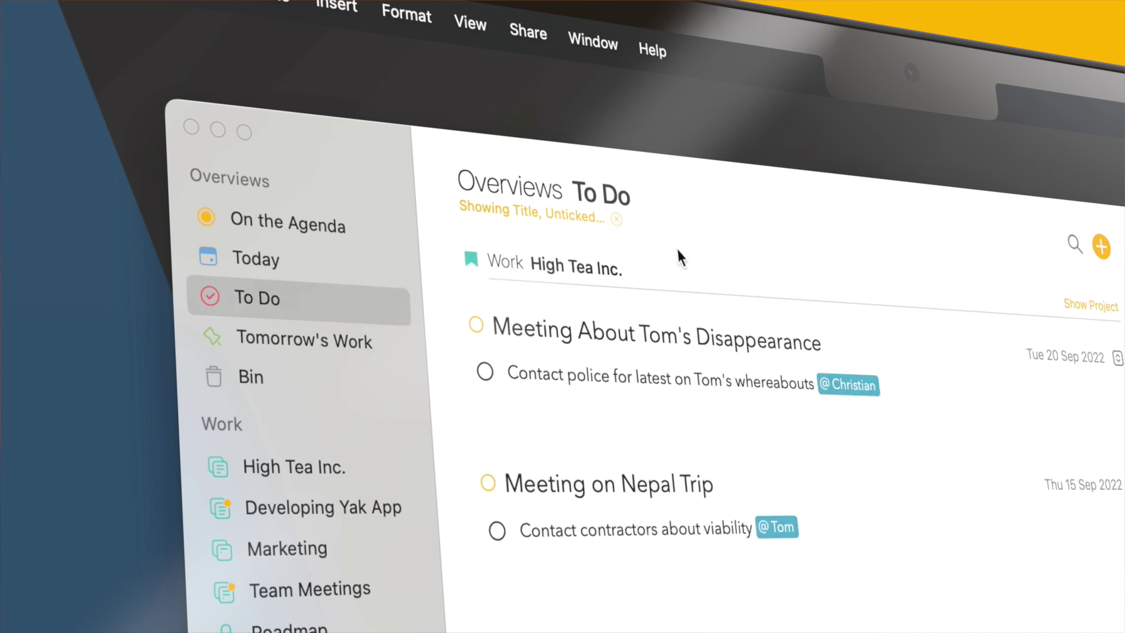
scroll(678, 258, down, 10)
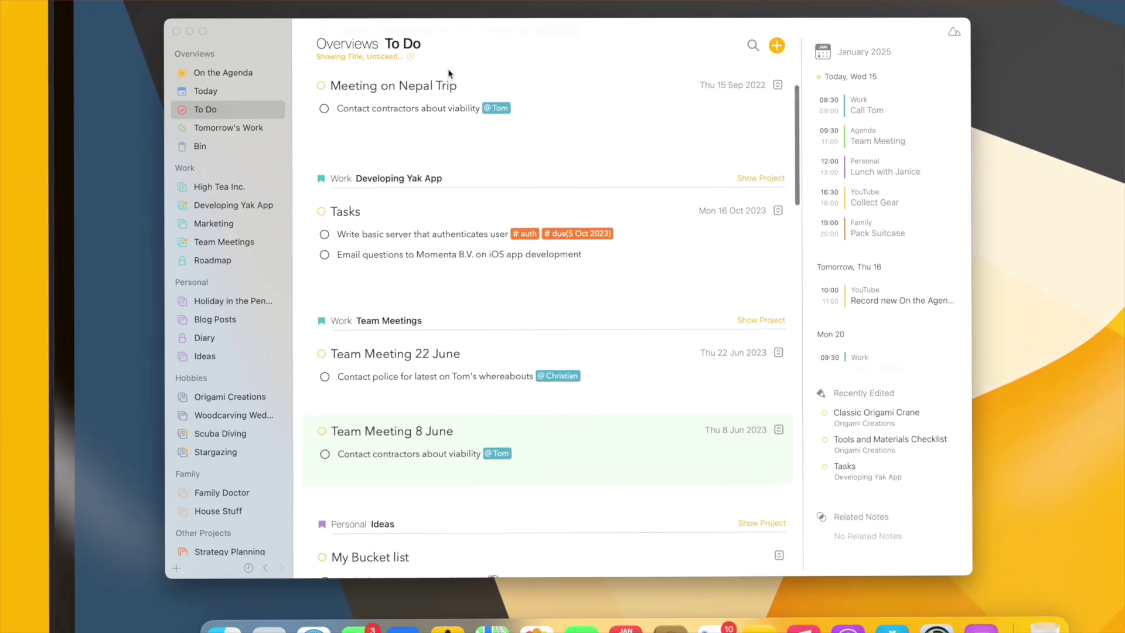
scroll(449, 73, down, 5)
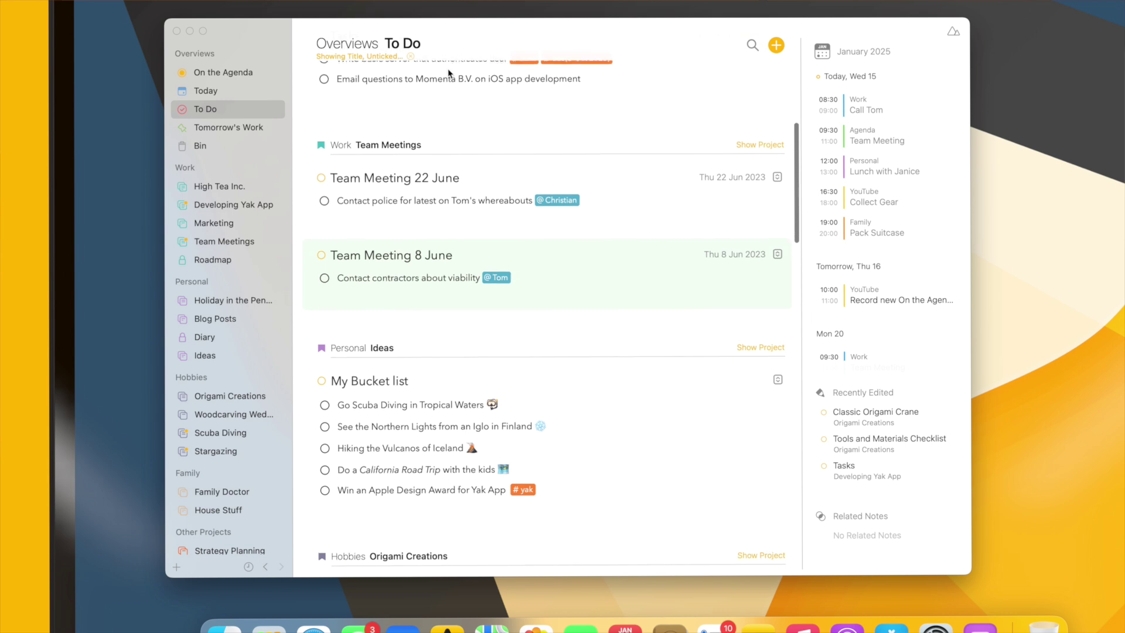
scroll(448, 73, down, 5)
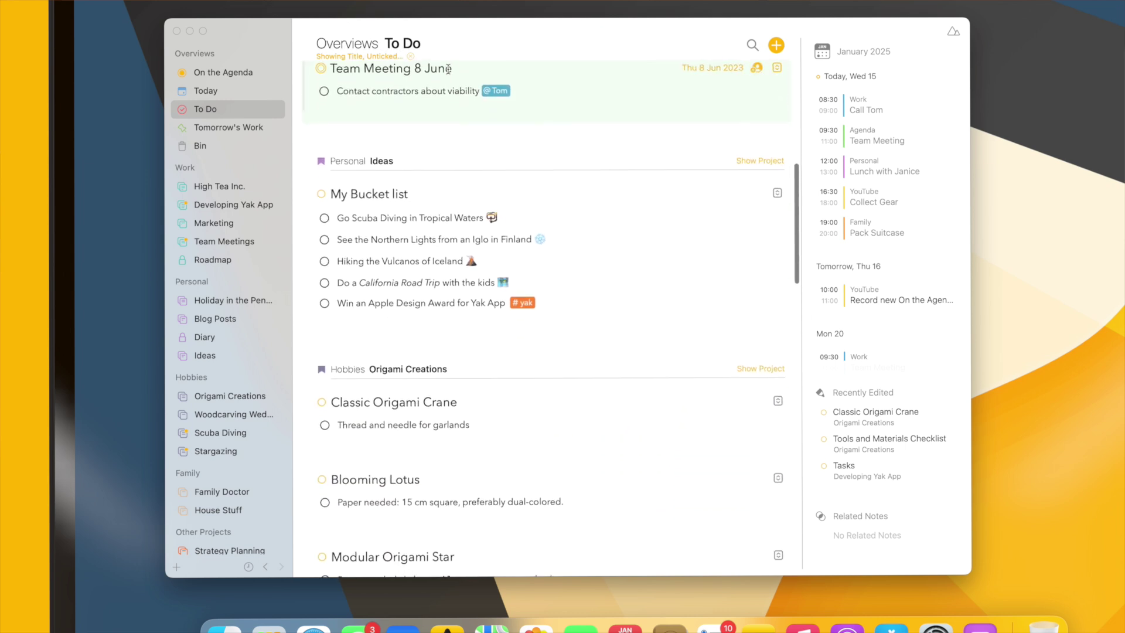
scroll(448, 73, down, 1)
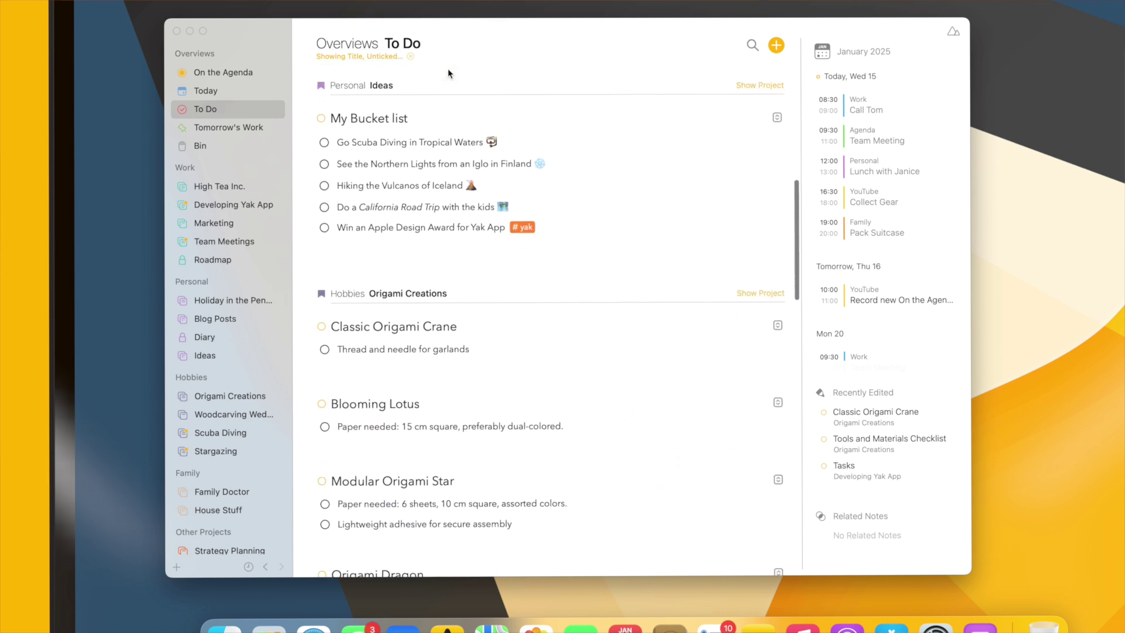
Add headings to the To Do overview's text filter and check its tag options
click(410, 41)
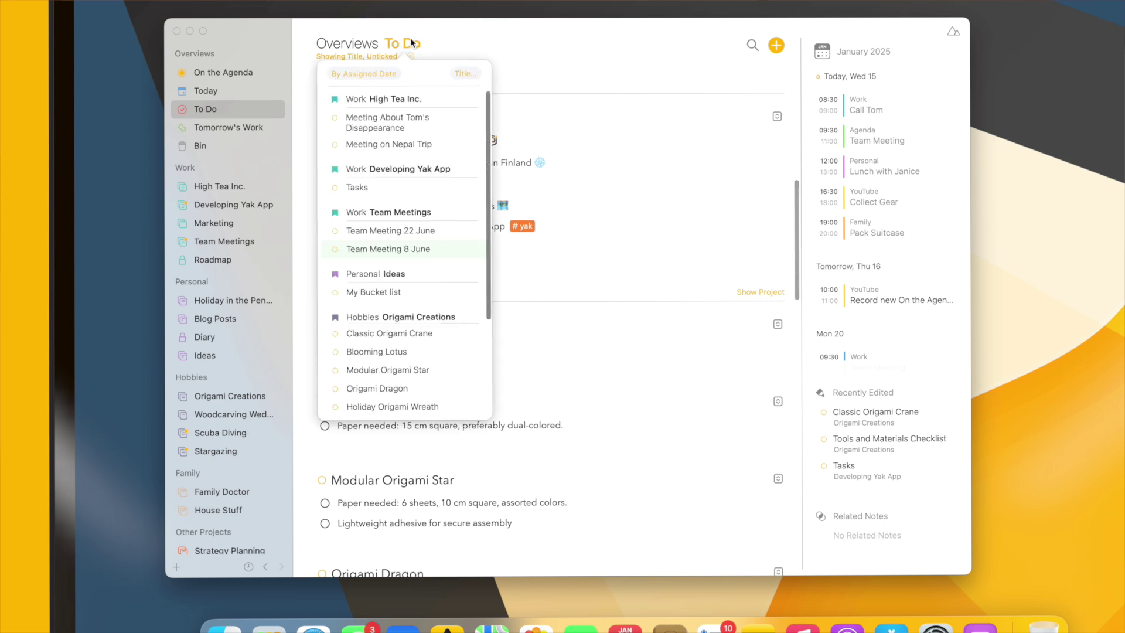
click(459, 74)
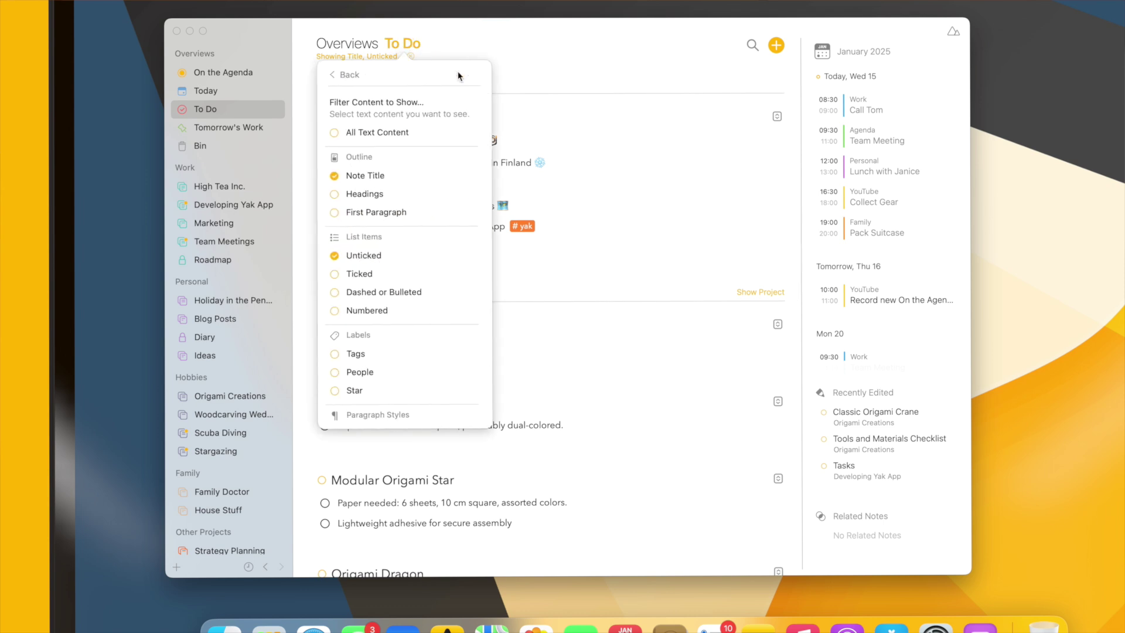
click(377, 197)
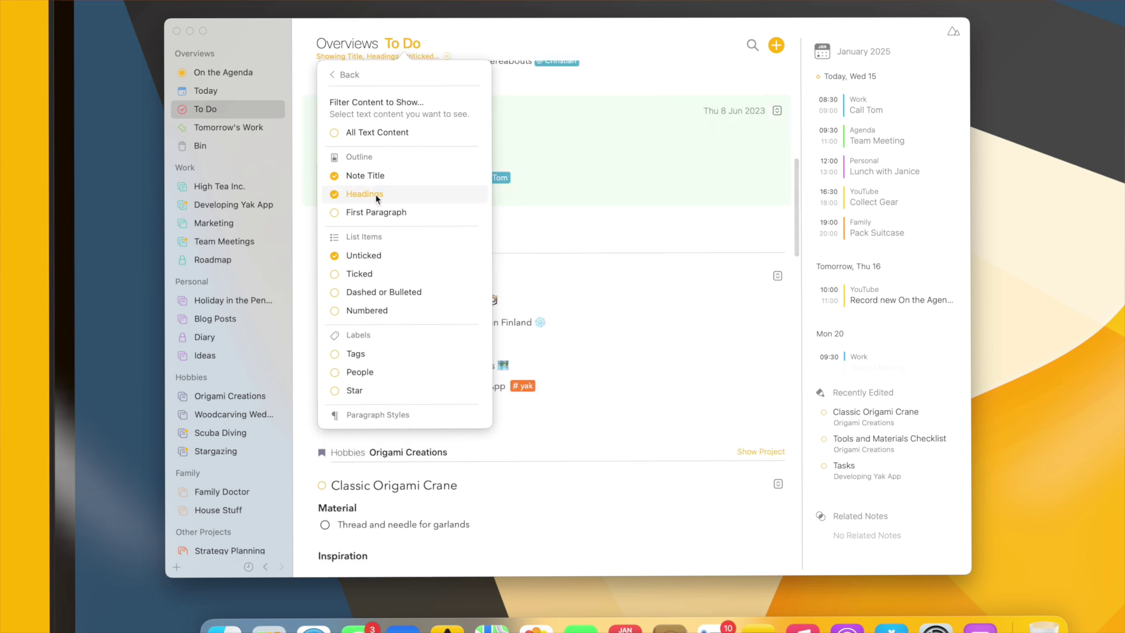
scroll(383, 273, down, 5)
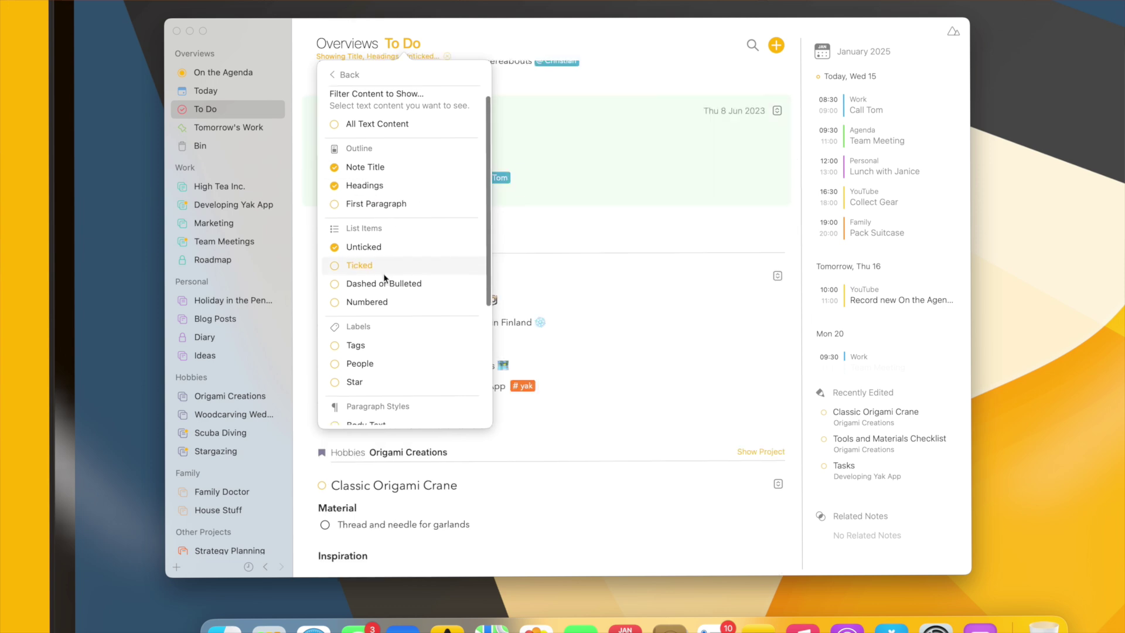
scroll(383, 274, down, 3)
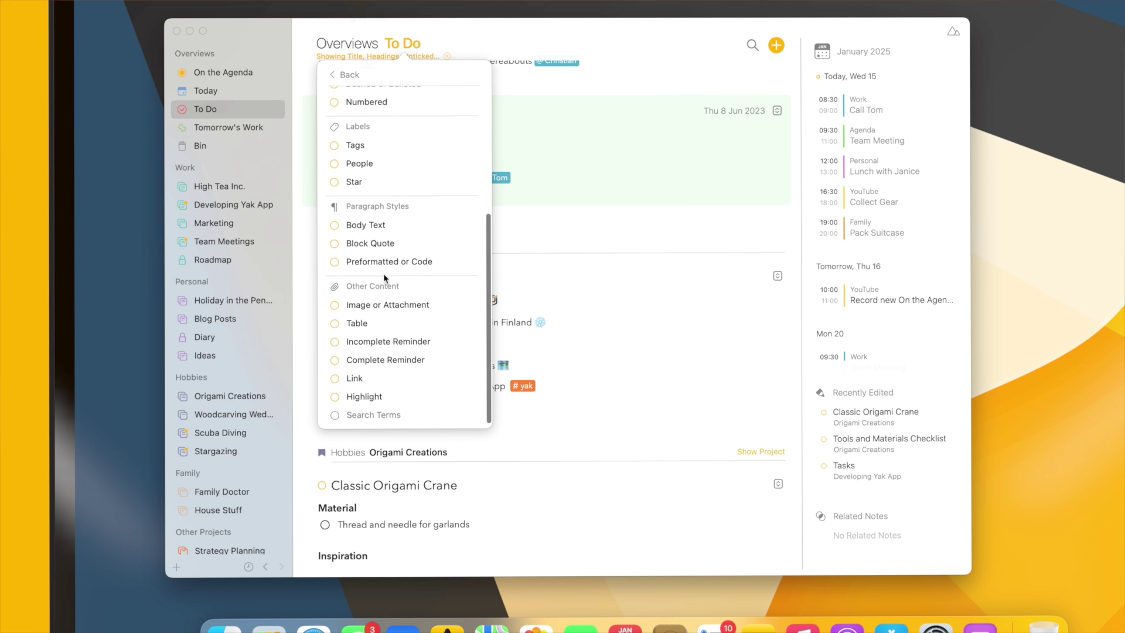
click(367, 146)
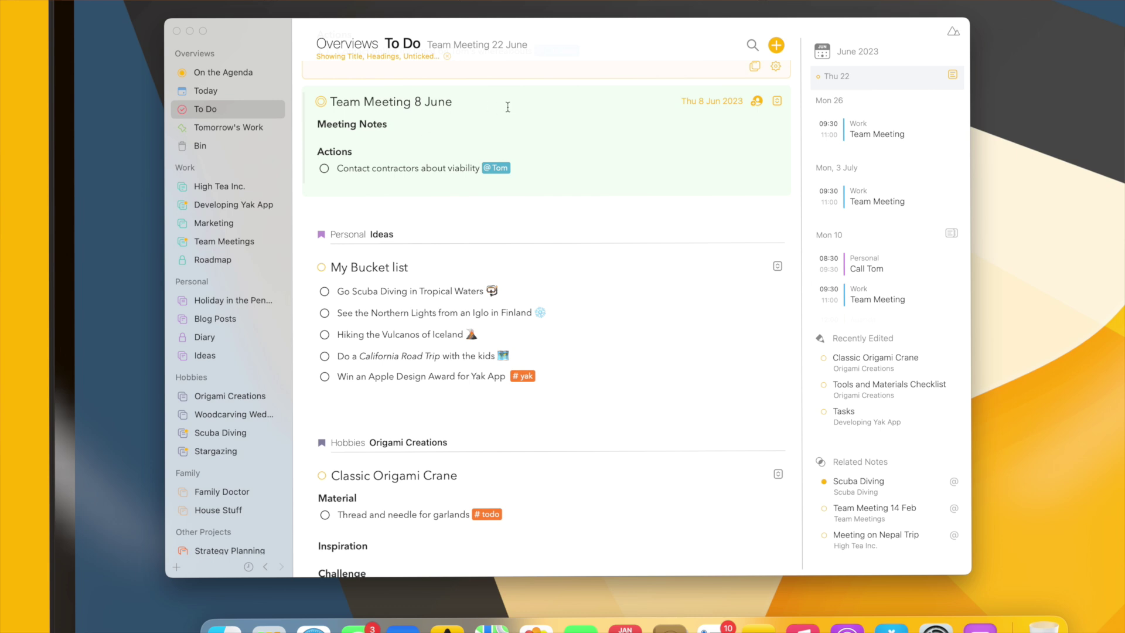
Search for the #holidays tag and save it as a Text Matching Search overview
click(752, 45)
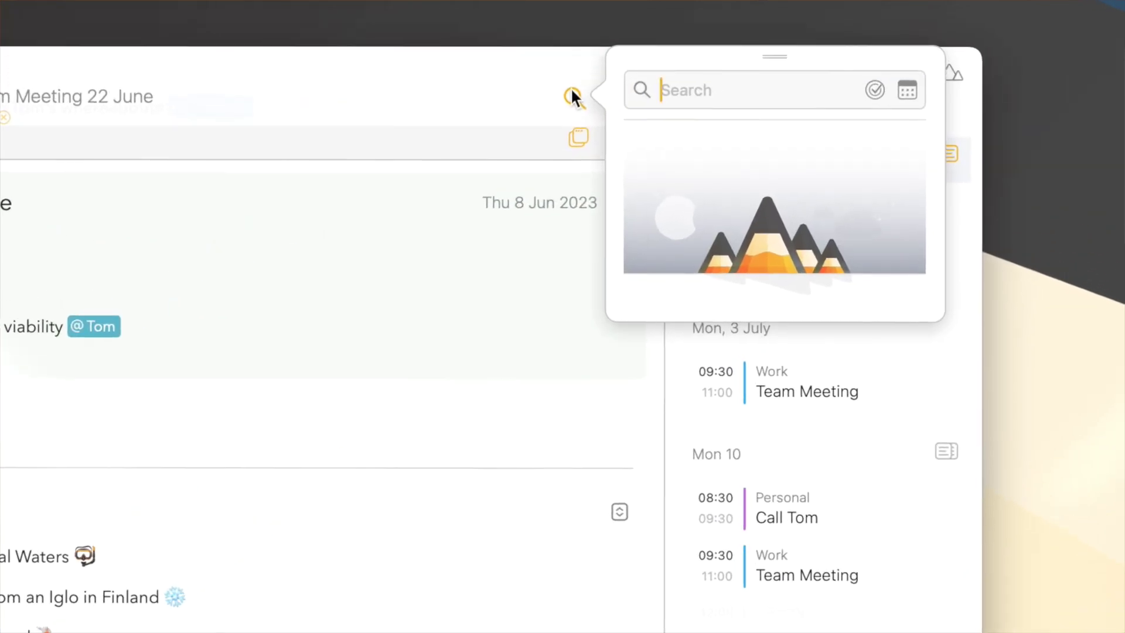
text(#holiday)
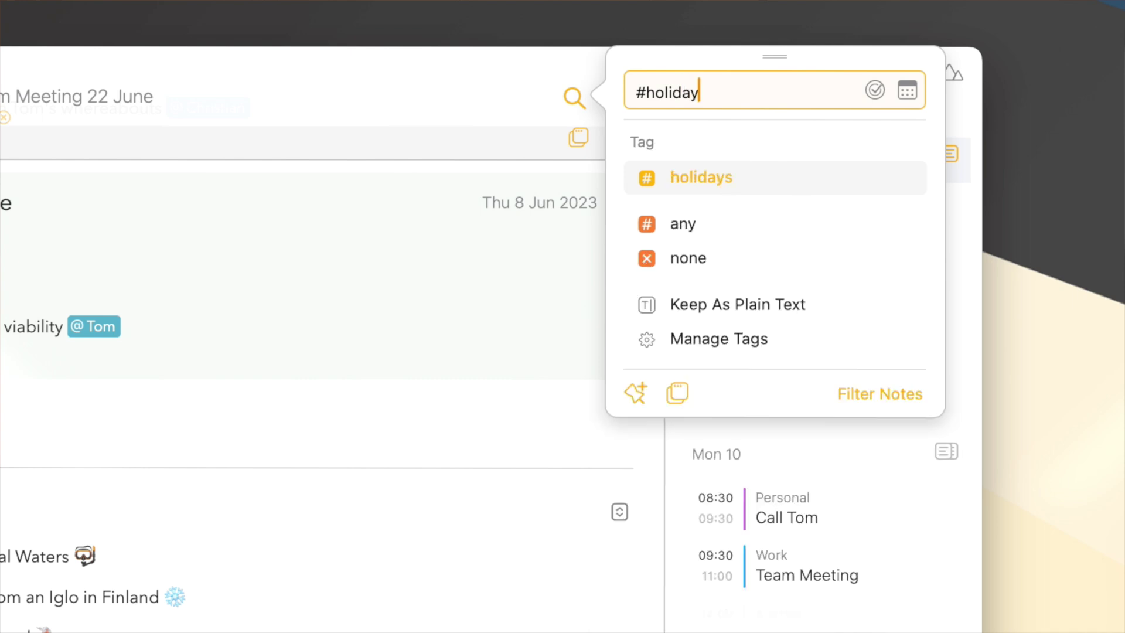
click(678, 177)
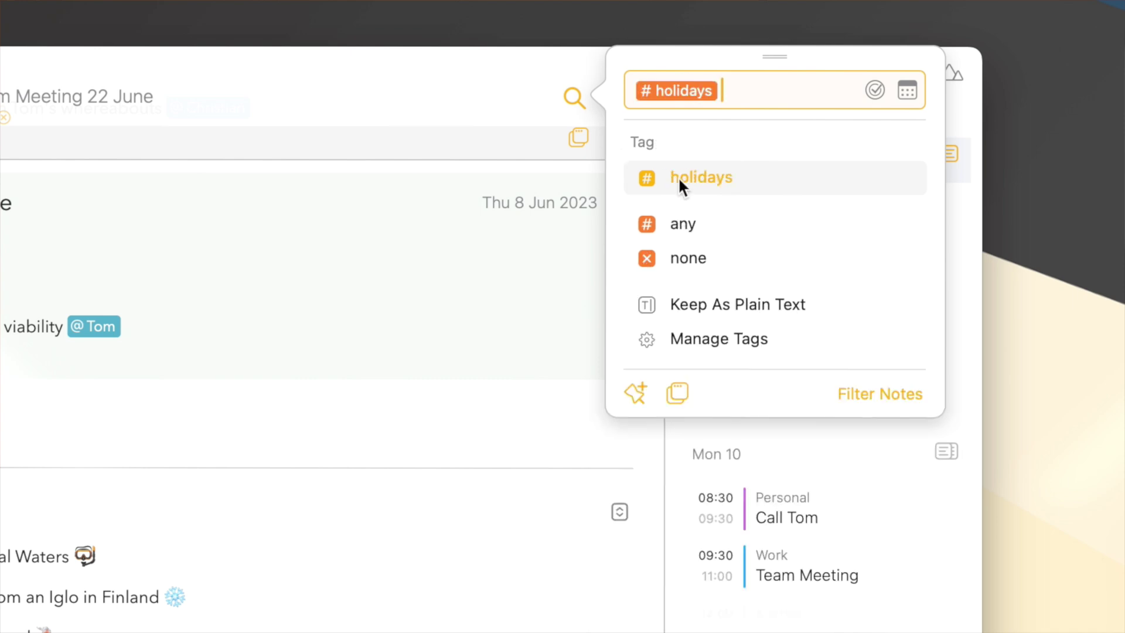
click(634, 403)
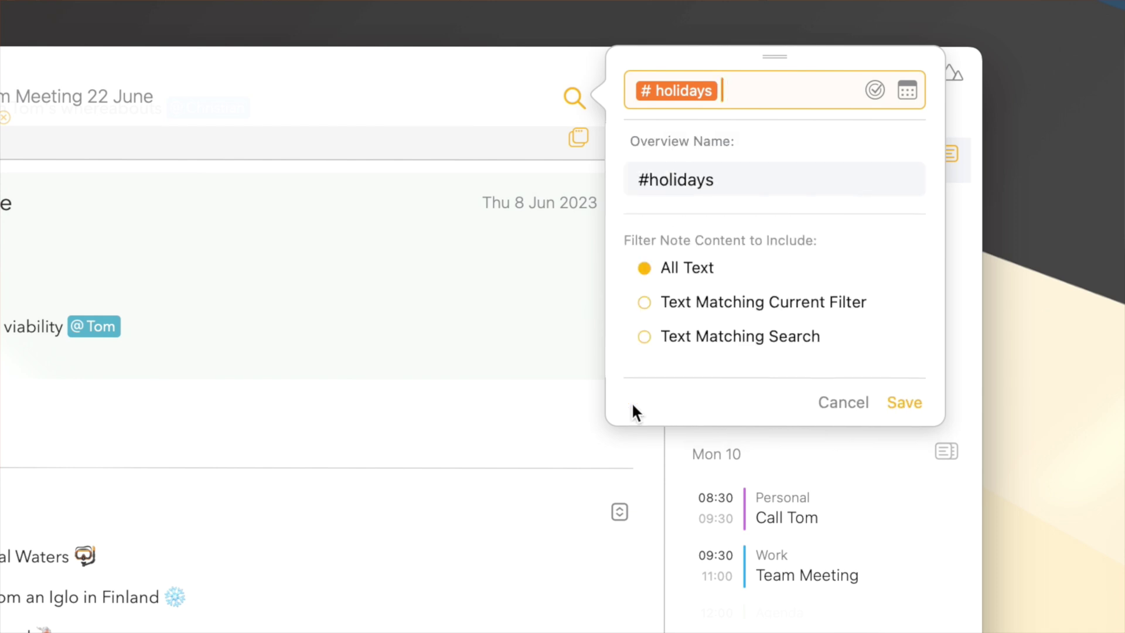
click(645, 337)
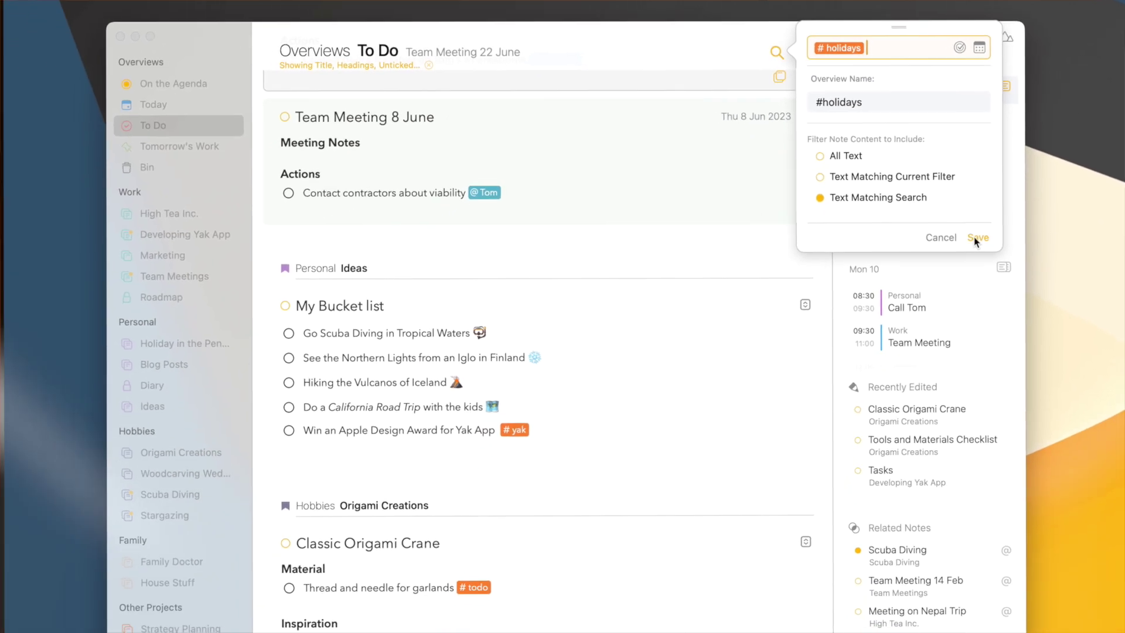
click(895, 406)
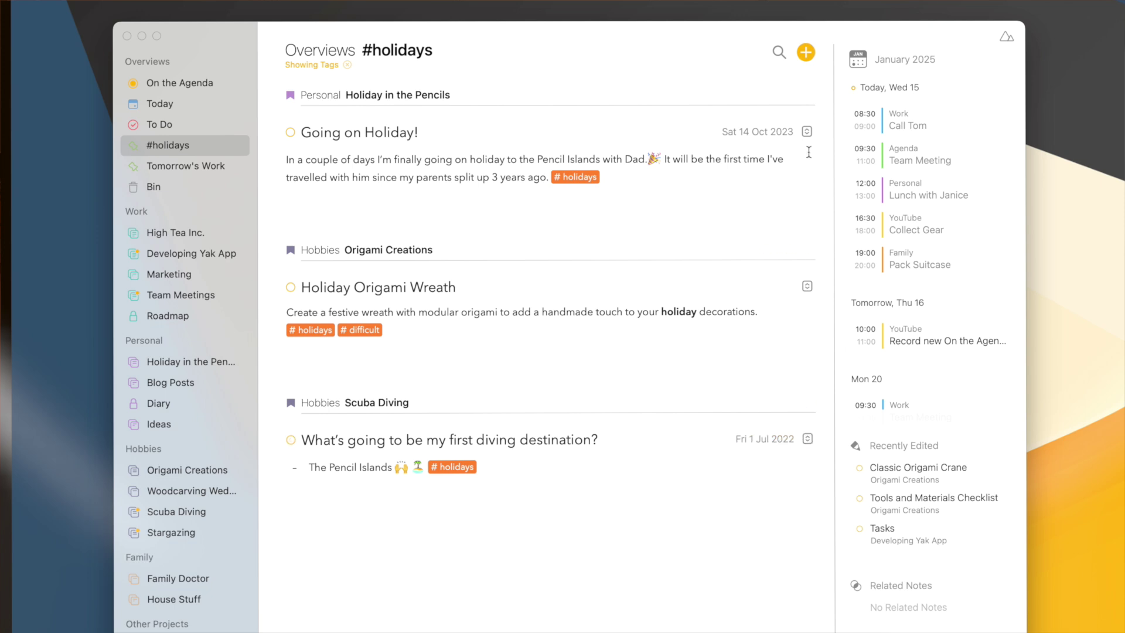
Search notes for the #priority tag and save the results as a #priority overview
click(780, 53)
text(# prior)
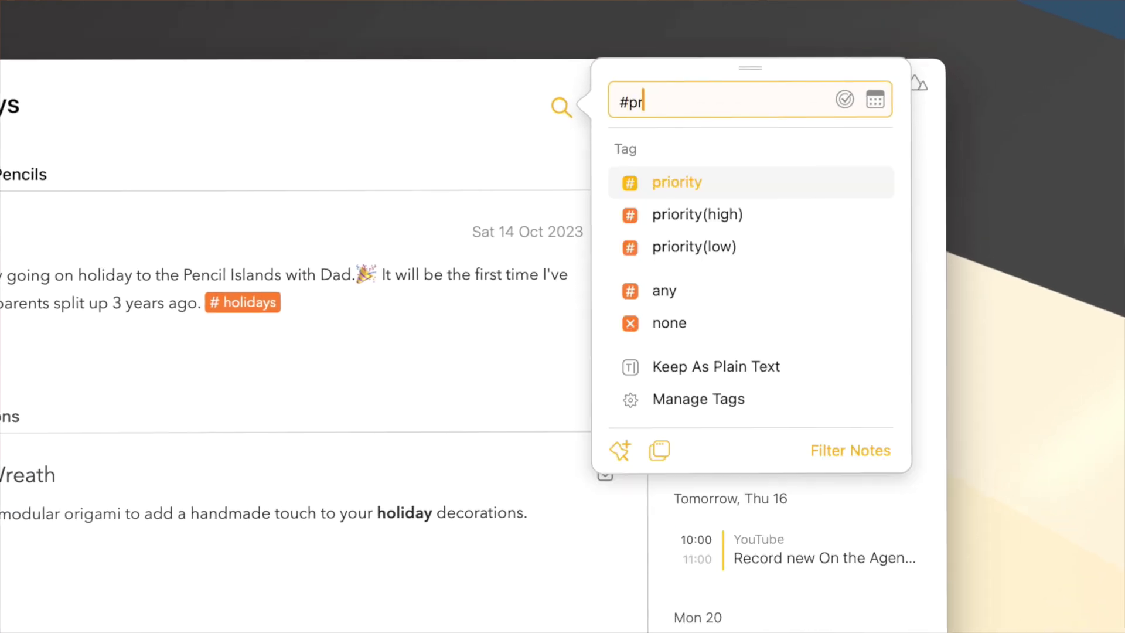
text(ity)
click(670, 186)
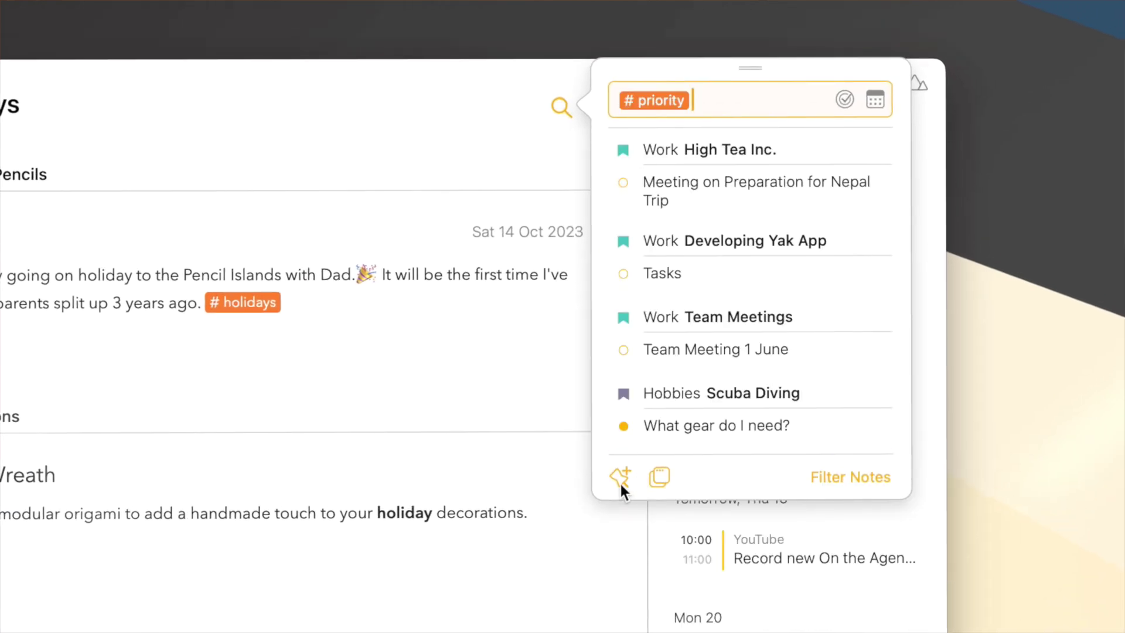
click(620, 477)
click(867, 394)
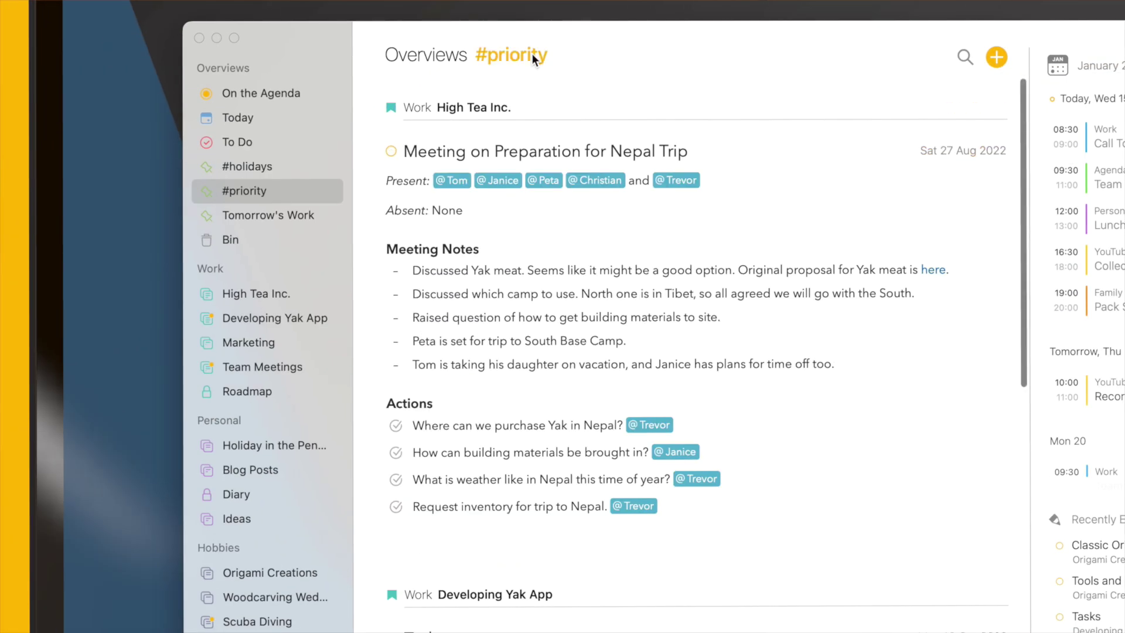
Filter the #priority overview's text to show only Note Title and First Paragraph
click(532, 54)
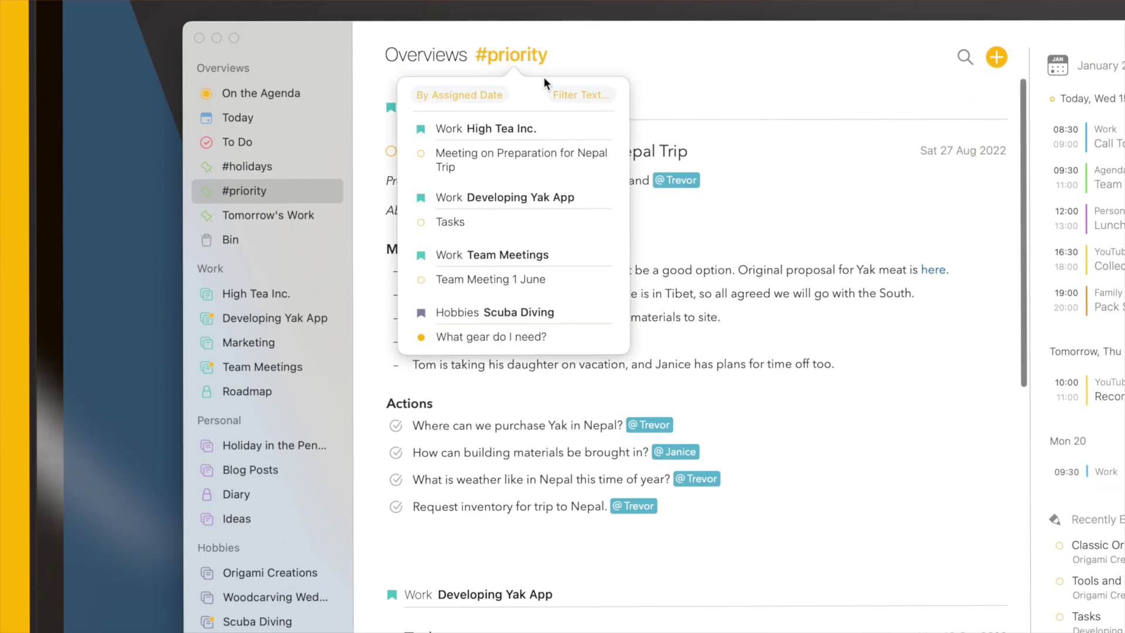
click(561, 89)
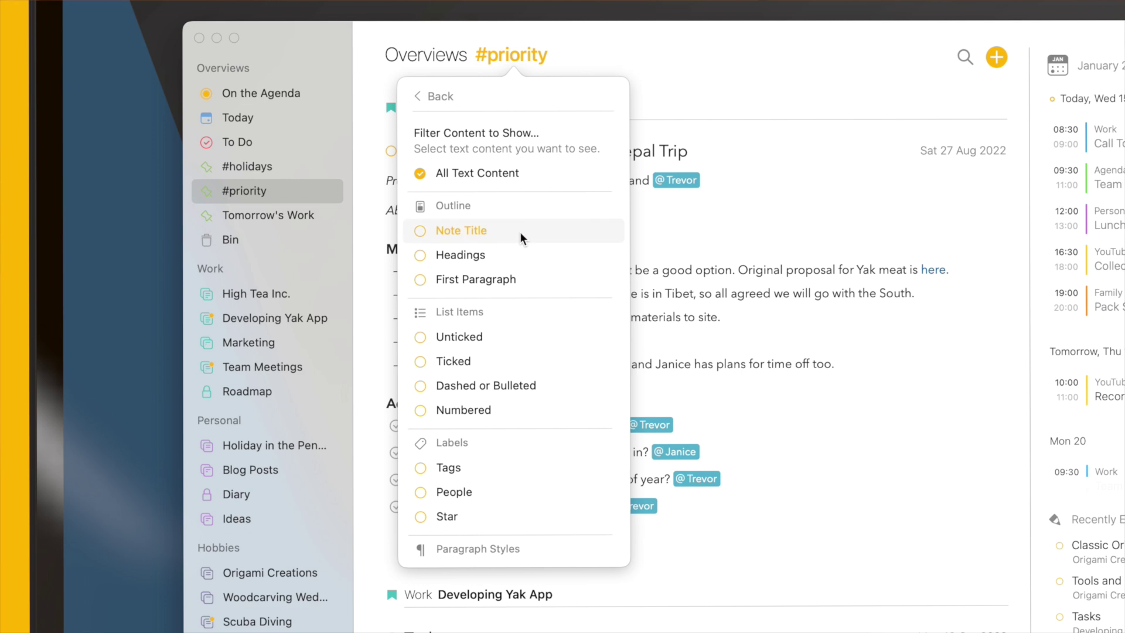
click(521, 231)
click(515, 278)
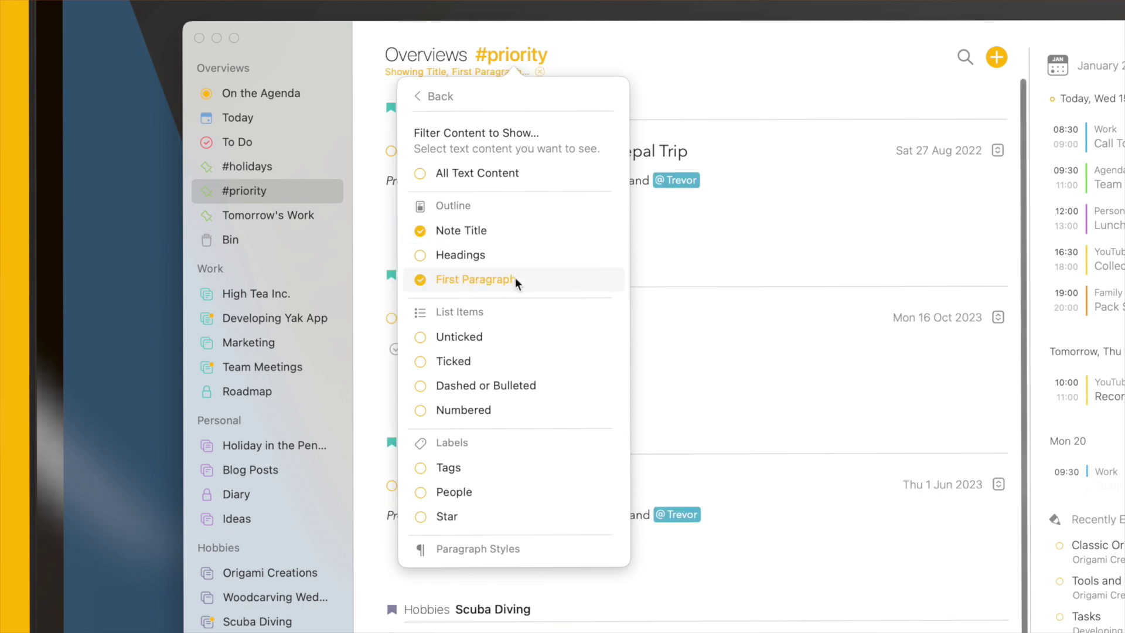
click(671, 65)
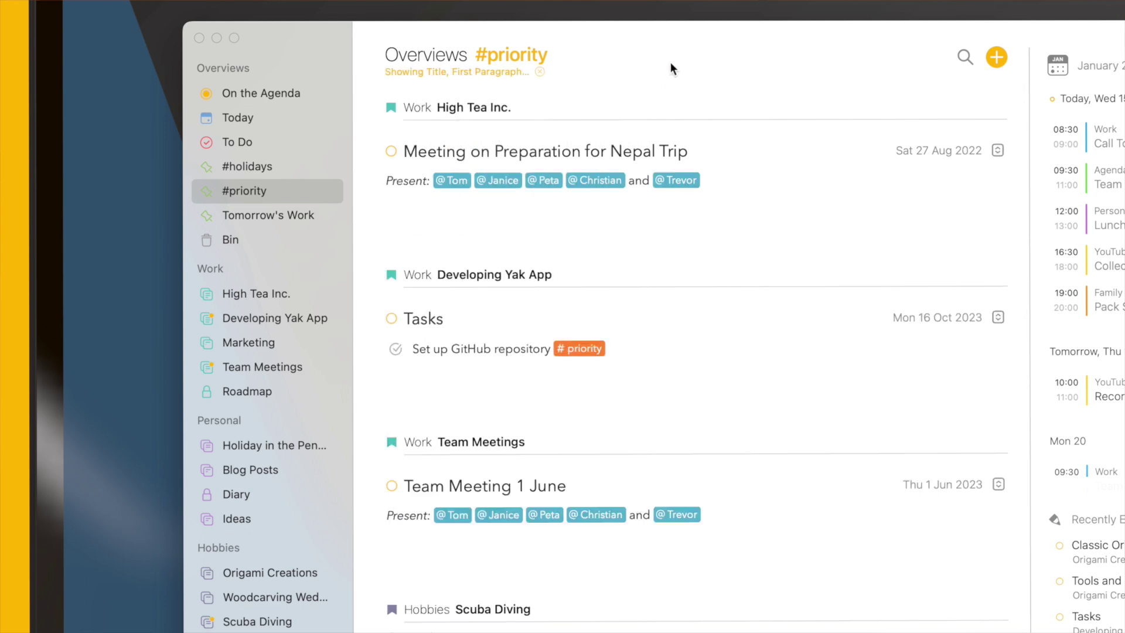